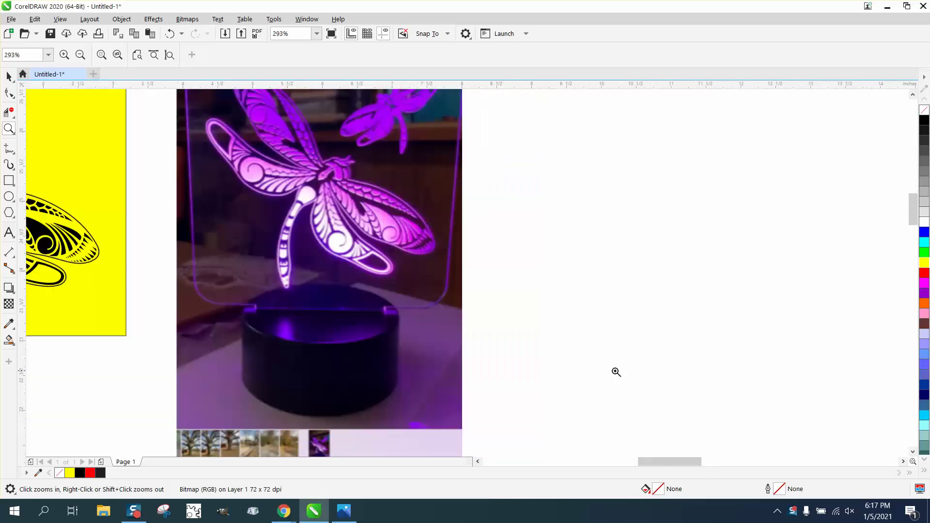
- Survey the layout and move the lamp photo off to the right
{"action": "right_click", "coordinate": [618, 374]}
{"action": "left_click_drag", "start_coordinate": [28, 226], "coordinate": [170, 334]}
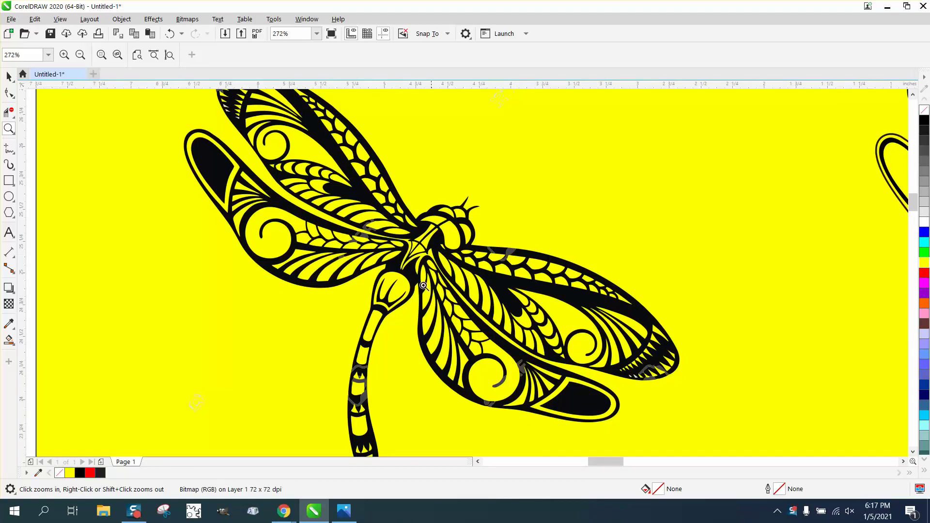
{"action": "right_click", "coordinate": [347, 250]}
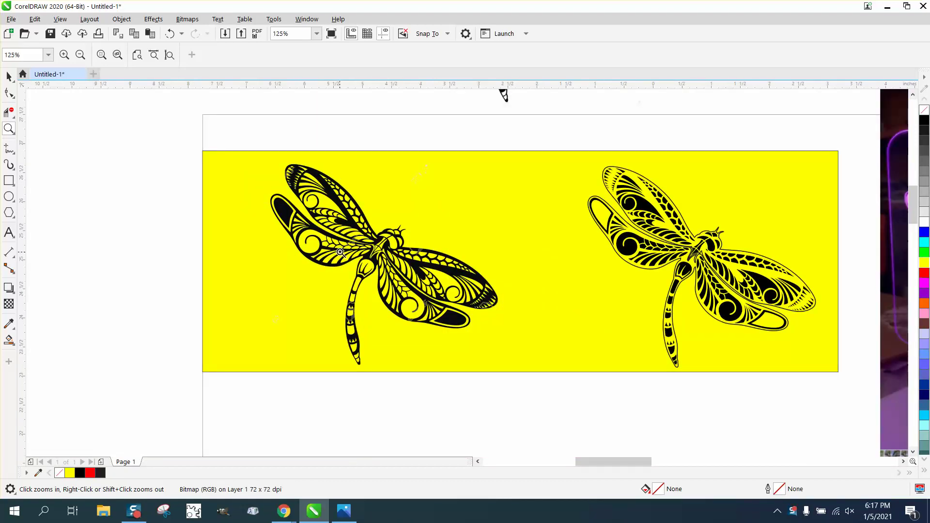
{"action": "right_click", "coordinate": [340, 252]}
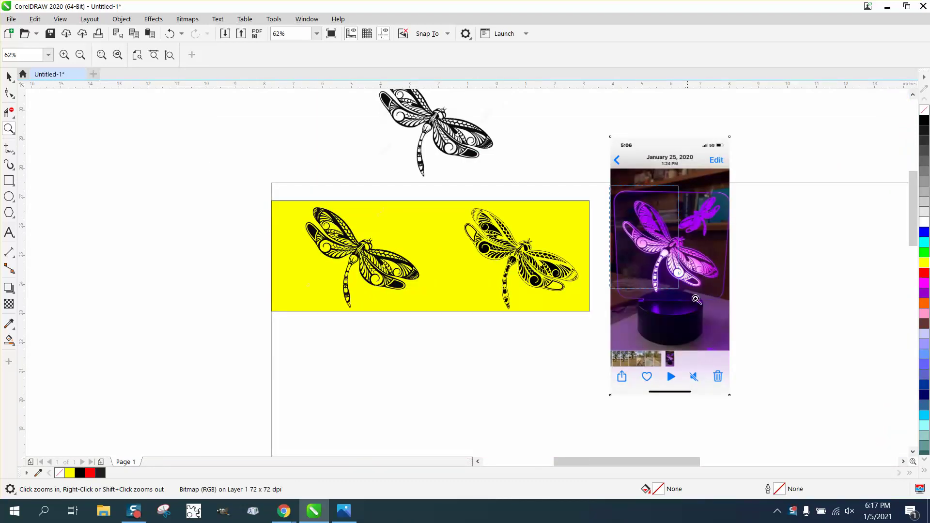
{"action": "left_click_drag", "start_coordinate": [696, 300], "coordinate": [749, 326]}
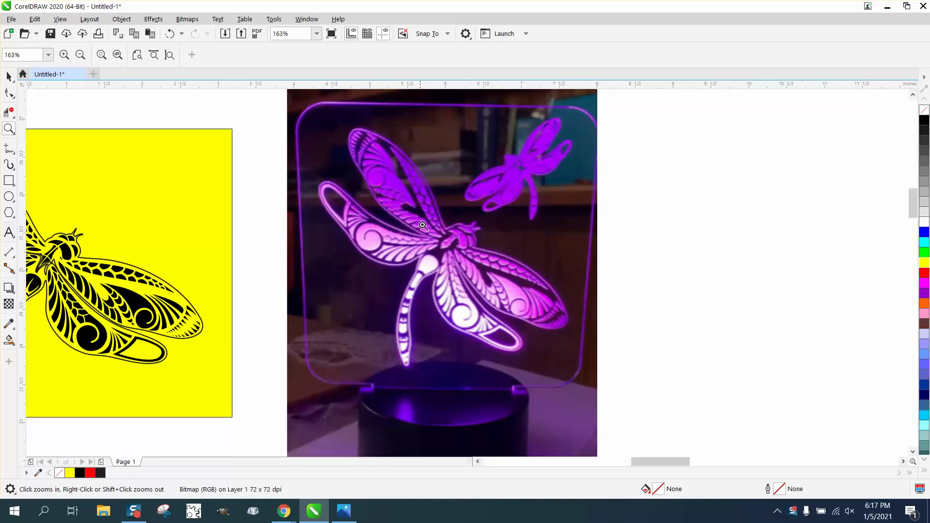
{"action": "right_click", "coordinate": [455, 268]}
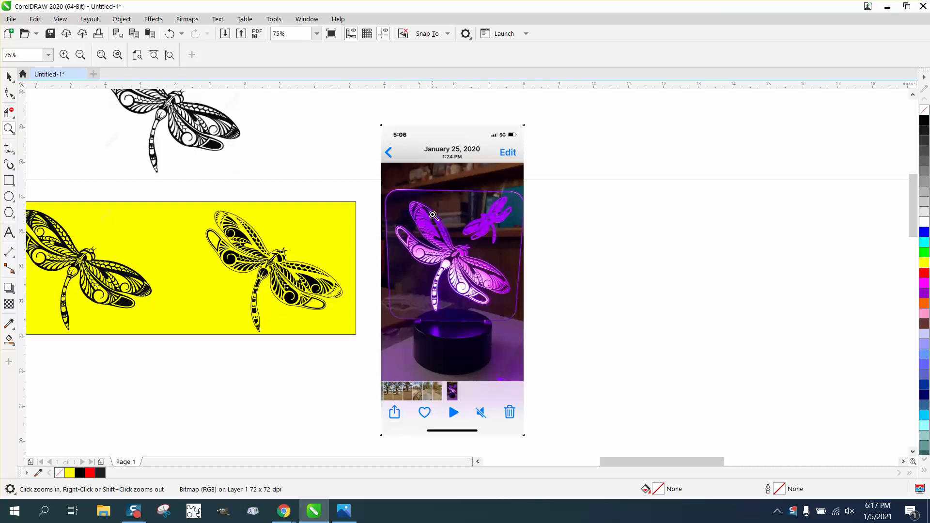
{"action": "left_click_drag", "start_coordinate": [406, 199], "coordinate": [562, 346]}
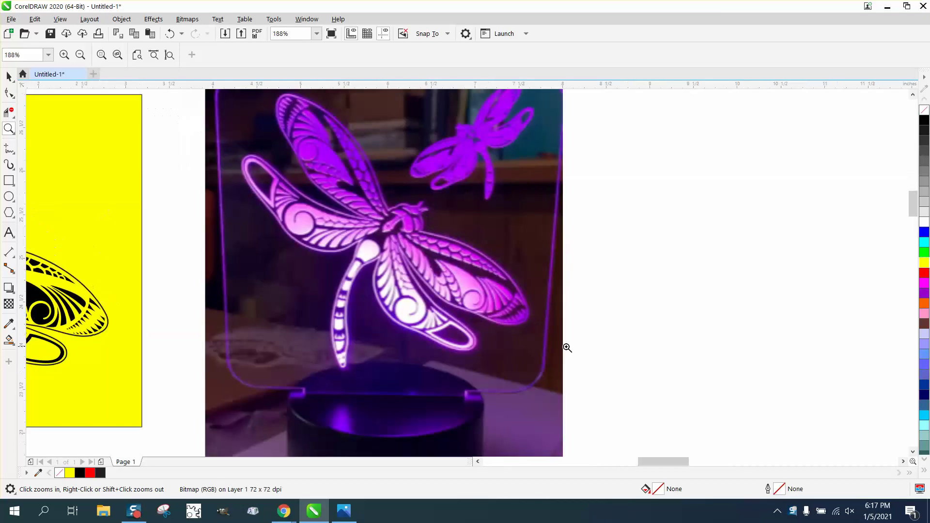
{"action": "right_click", "coordinate": [436, 303]}
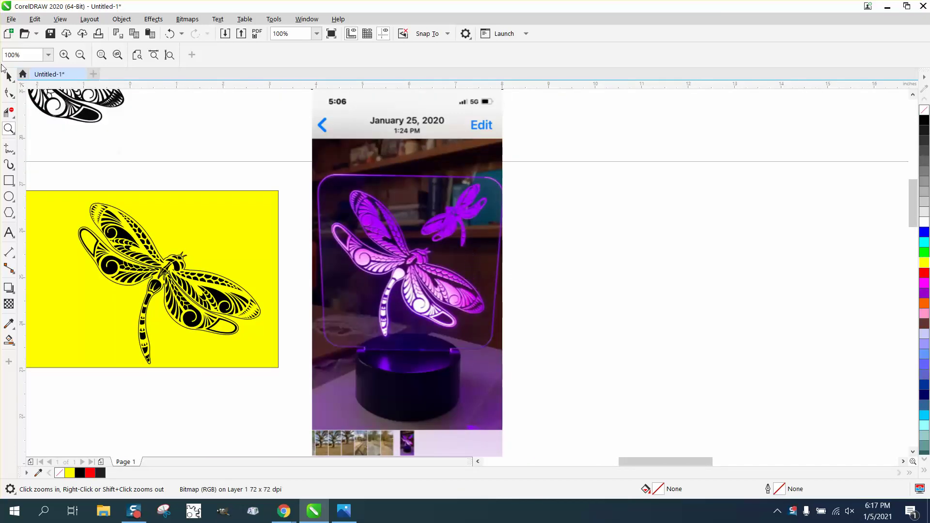
{"action": "left_click", "coordinate": [8, 76]}
{"action": "left_click_drag", "start_coordinate": [426, 255], "coordinate": [684, 256]}
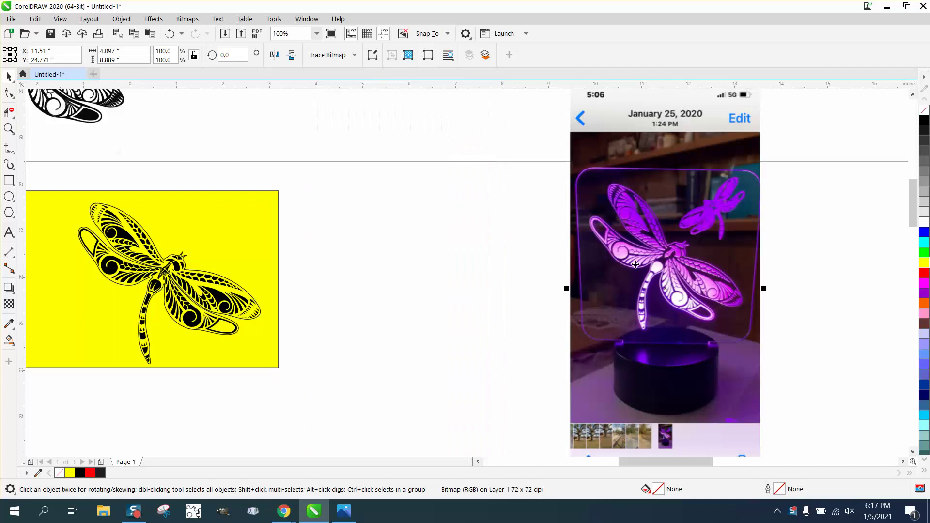
- Place the black-and-white dragonfly image beside the yellow panel and push the lamp photo further right
{"action": "left_click_drag", "start_coordinate": [104, 110], "coordinate": [468, 327]}
{"action": "left_click", "coordinate": [687, 329]}
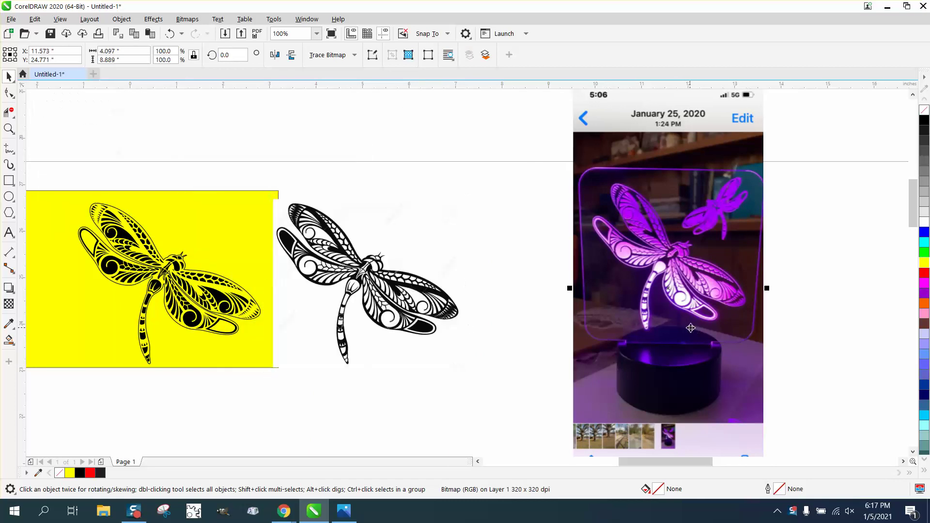
{"action": "left_click_drag", "start_coordinate": [690, 326], "coordinate": [767, 328]}
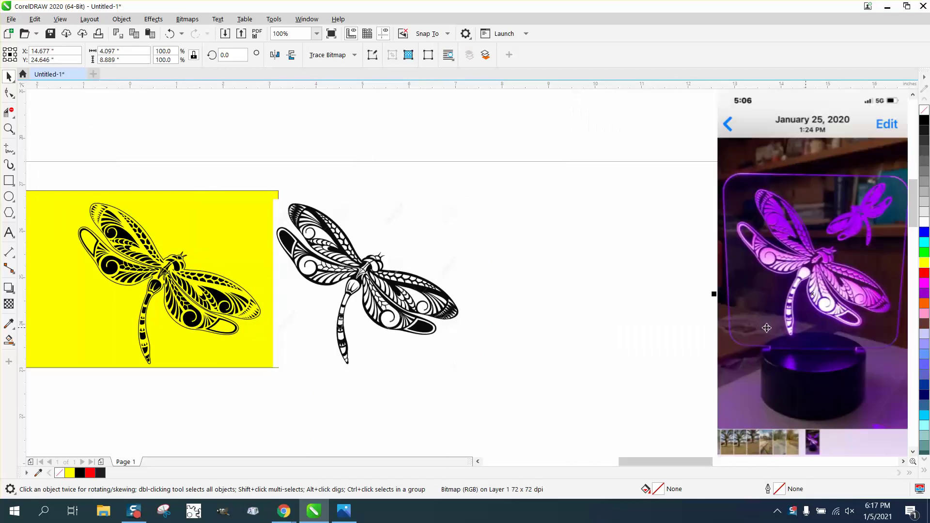
- Widen the yellow rectangle to 16.058" so it runs behind the dragonfly image
{"action": "left_click", "coordinate": [251, 220]}
{"action": "left_click_drag", "start_coordinate": [283, 279], "coordinate": [519, 293]}
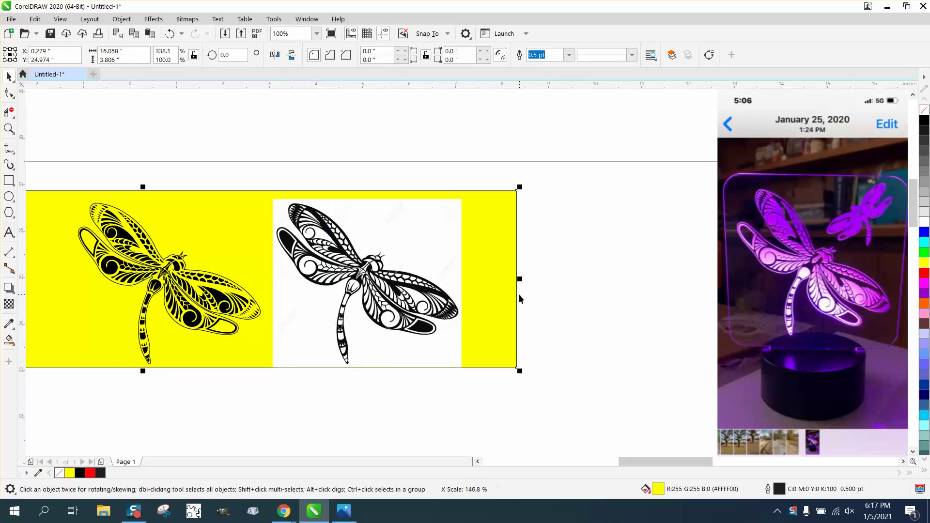
{"action": "left_click", "coordinate": [412, 162]}
{"action": "left_click", "coordinate": [403, 219]}
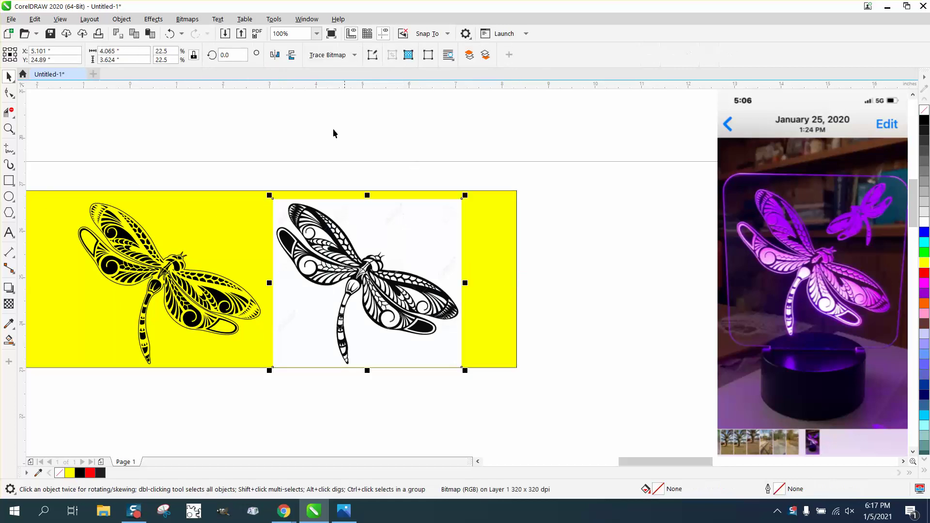
- Outline-trace the dragonfly bitmap with the Clipart preset and move the original above the band
{"action": "left_click", "coordinate": [356, 57]}
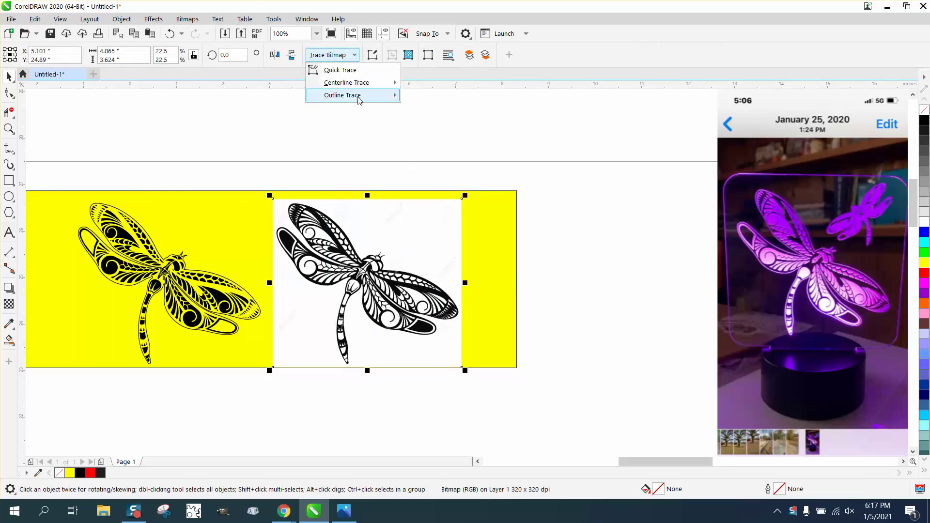
{"action": "mouse_move", "coordinate": [359, 96]}
{"action": "left_click", "coordinate": [434, 135]}
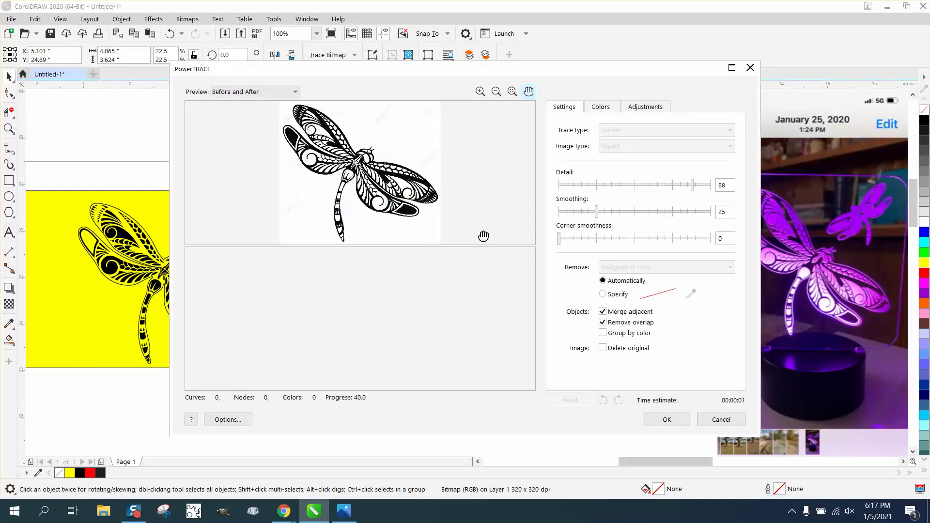
{"action": "left_click", "coordinate": [661, 417]}
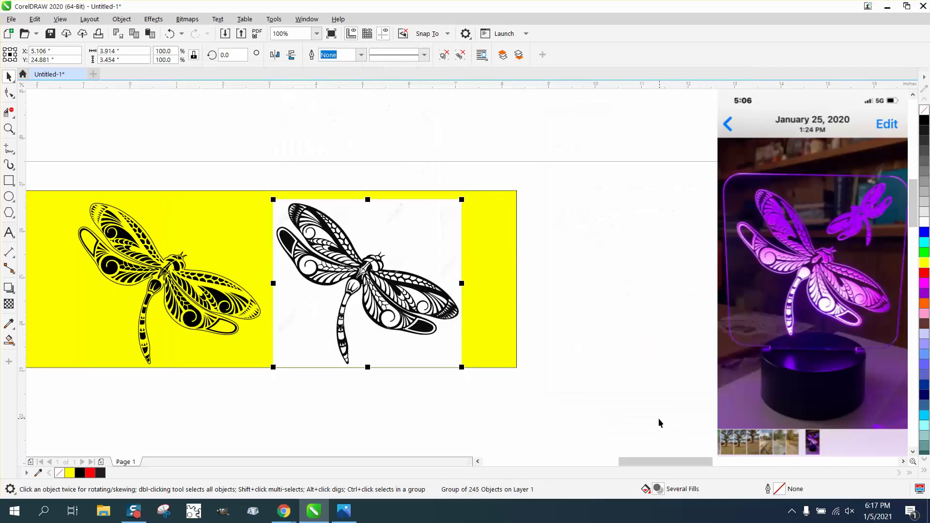
{"action": "scroll", "coordinate": [510, 274], "scroll_direction": "down", "scroll_amount": 1}
{"action": "left_click_drag", "start_coordinate": [474, 260], "coordinate": [485, 156]}
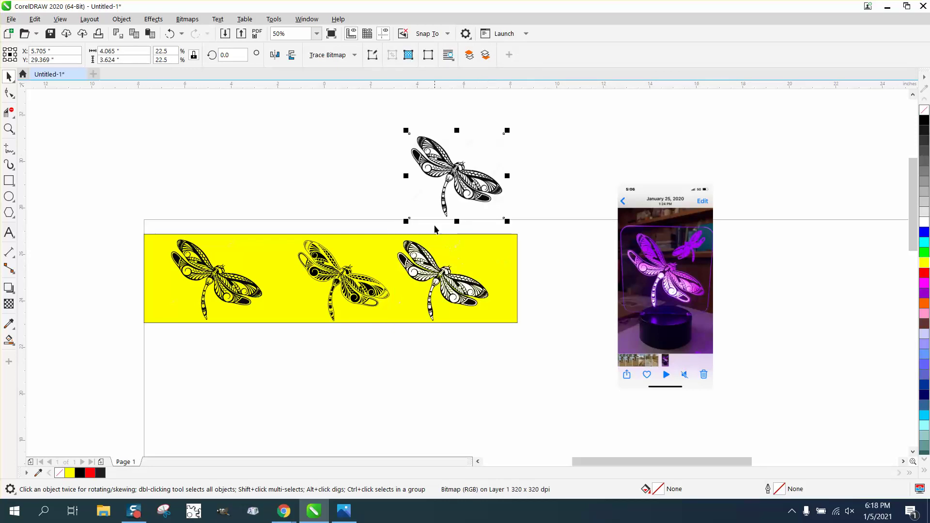
- Shift the yellow rectangle and the traced dragonfly slightly right
{"action": "left_click", "coordinate": [483, 263]}
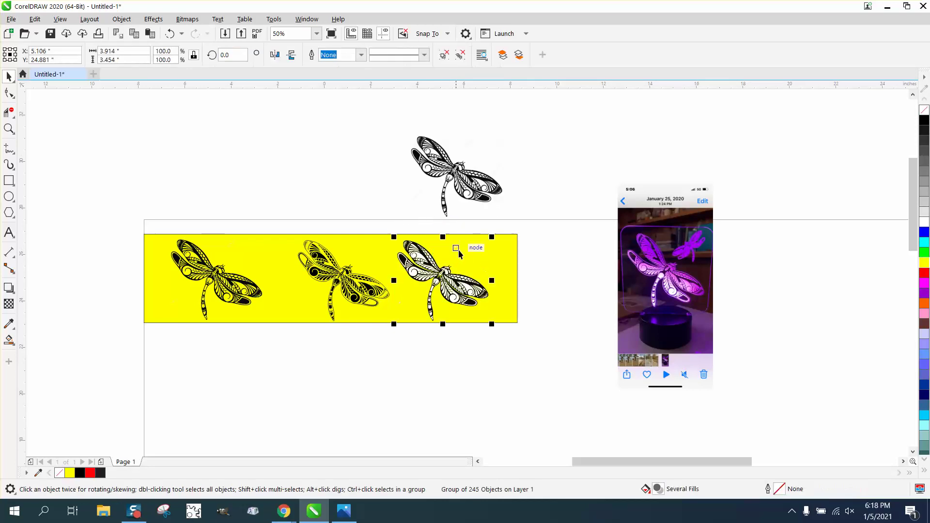
{"action": "left_click", "coordinate": [455, 254]}
{"action": "left_click_drag", "start_coordinate": [455, 254], "coordinate": [478, 257]}
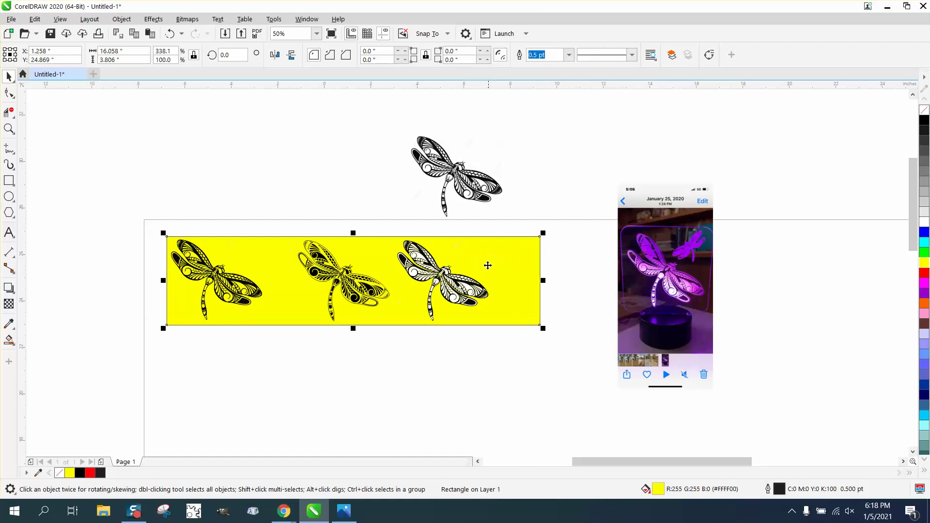
{"action": "left_click_drag", "start_coordinate": [391, 226], "coordinate": [492, 337]}
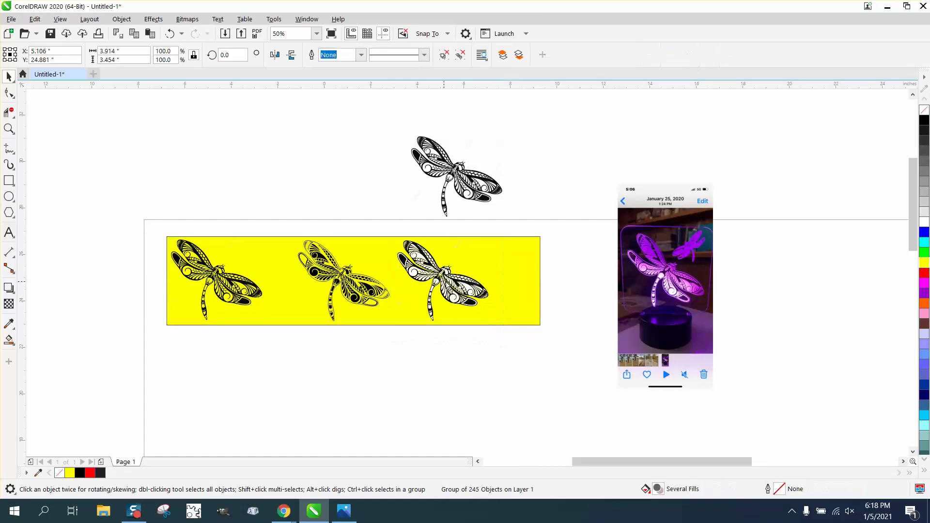
{"action": "left_click_drag", "start_coordinate": [444, 288], "coordinate": [465, 283]}
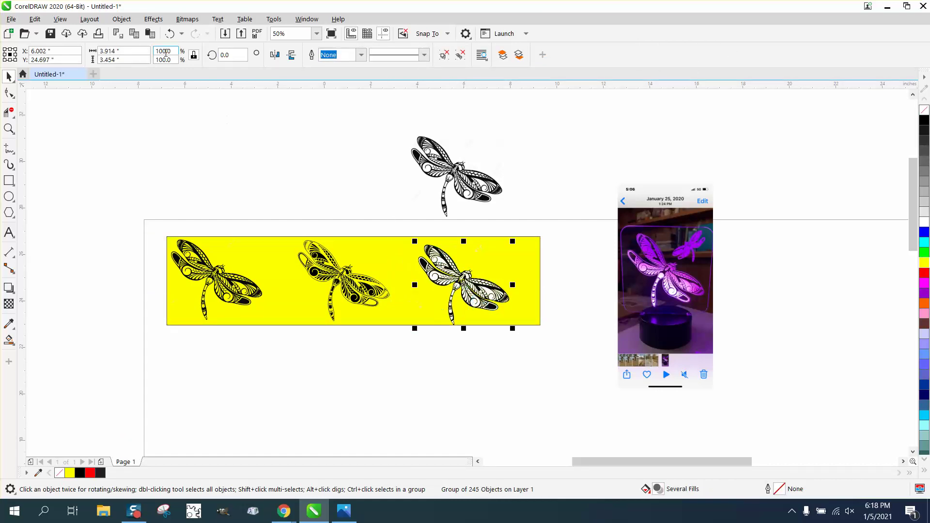
- Ungroup the traced dragonfly's 245 objects
{"action": "left_click", "coordinate": [121, 18]}
{"action": "mouse_move", "coordinate": [172, 210]}
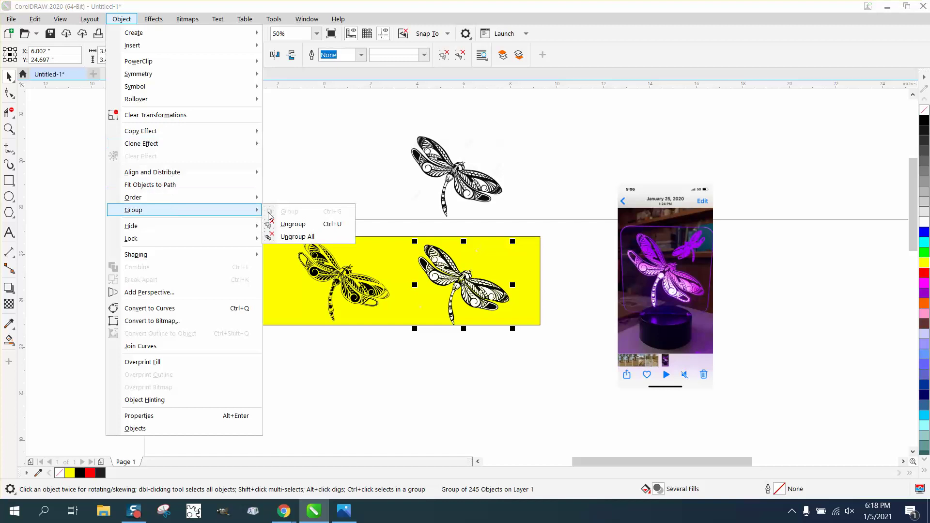
{"action": "left_click", "coordinate": [295, 224]}
{"action": "left_click", "coordinate": [346, 206]}
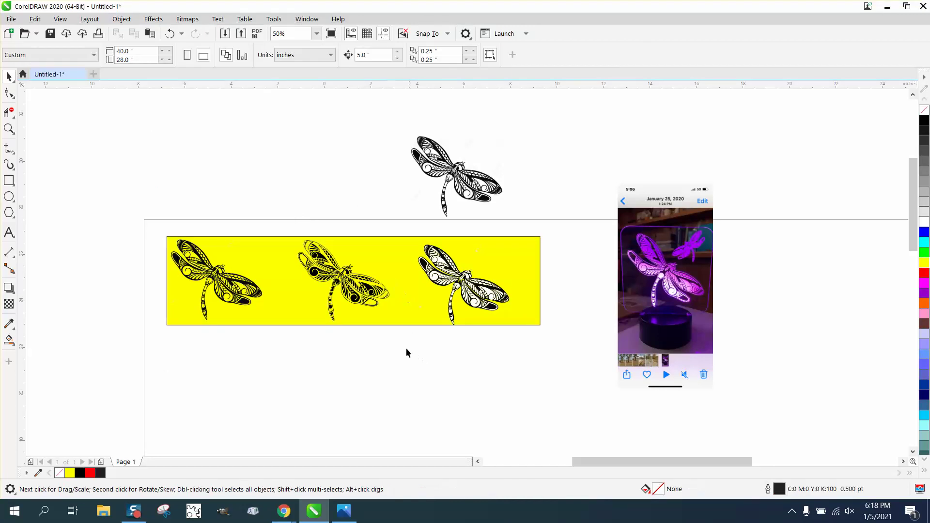
- Remove the stray fragment at the top of the band and zoom in to check the trace
{"action": "left_click_drag", "start_coordinate": [441, 290], "coordinate": [442, 287]}
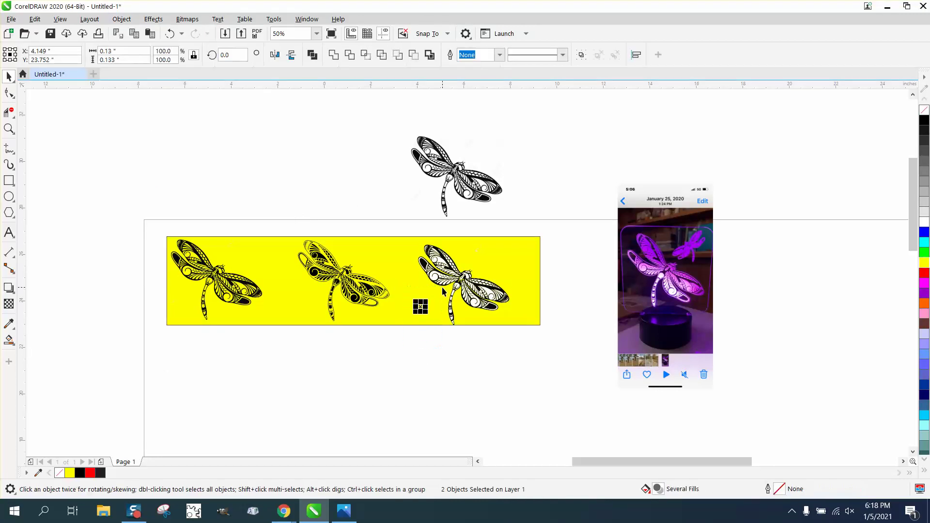
{"action": "left_click", "coordinate": [445, 228]}
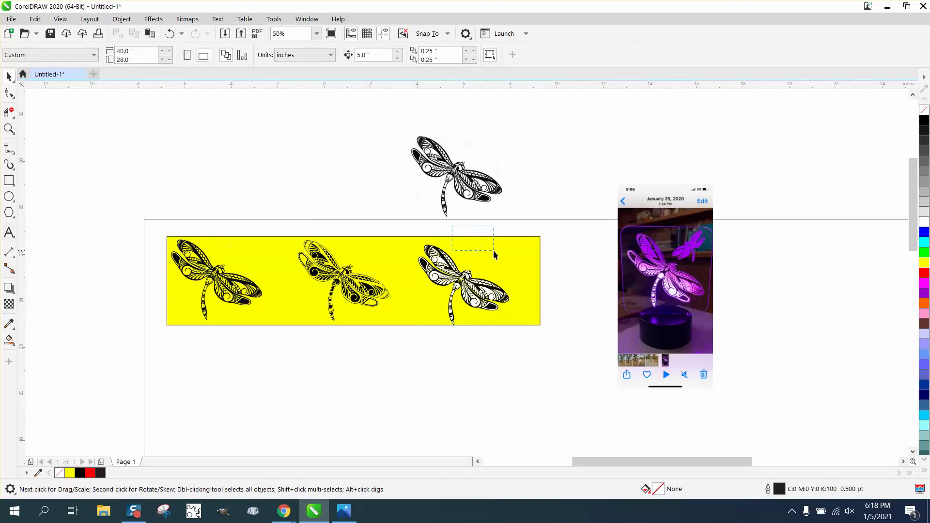
{"action": "left_click_drag", "start_coordinate": [493, 250], "coordinate": [500, 258]}
{"action": "key", "text": "Escape"}
{"action": "left_click", "coordinate": [8, 129]}
{"action": "left_click_drag", "start_coordinate": [411, 241], "coordinate": [614, 358]}
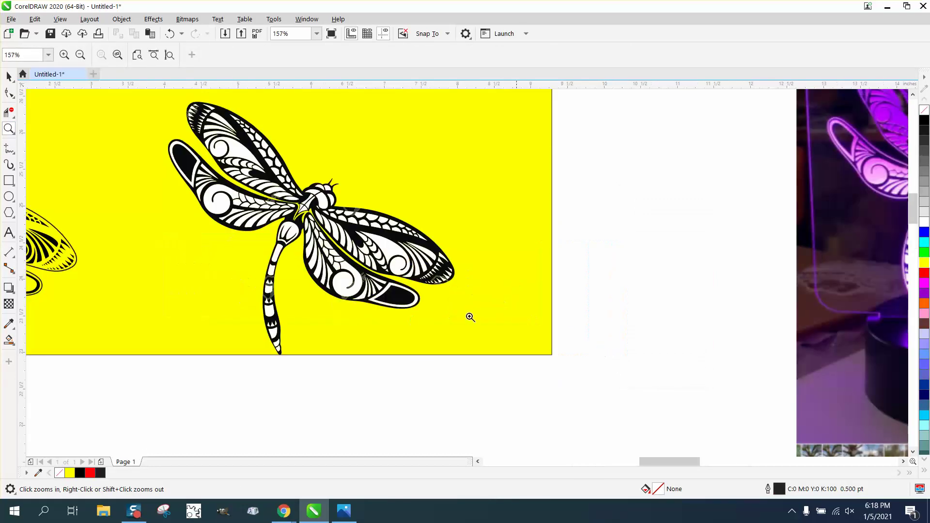
{"action": "right_click", "coordinate": [397, 288]}
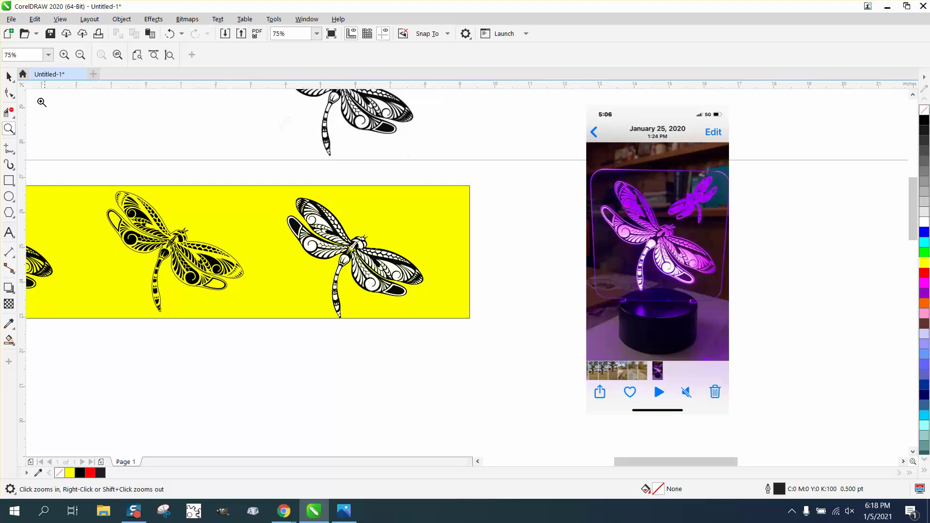
- Apply Invert Colors to the right traced dragonfly and inspect the result up close
{"action": "left_click", "coordinate": [9, 76]}
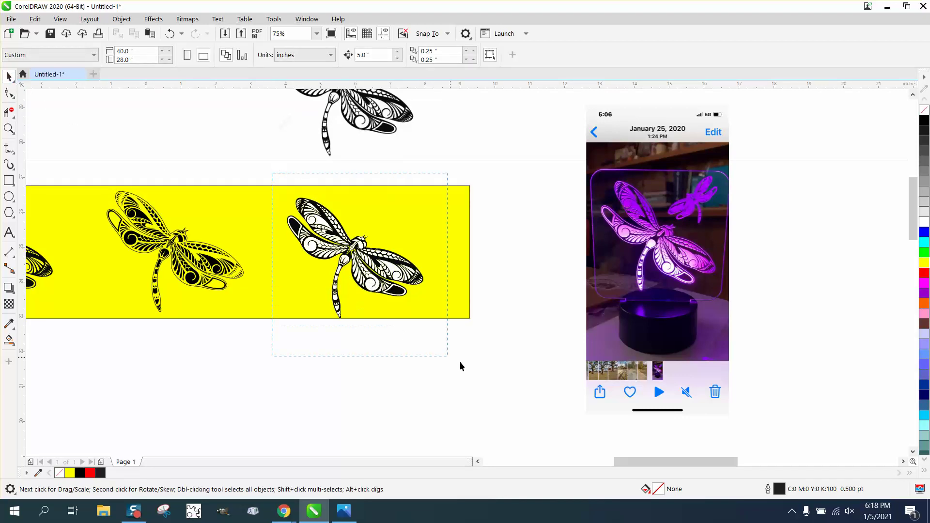
{"action": "left_click_drag", "start_coordinate": [460, 366], "coordinate": [465, 368]}
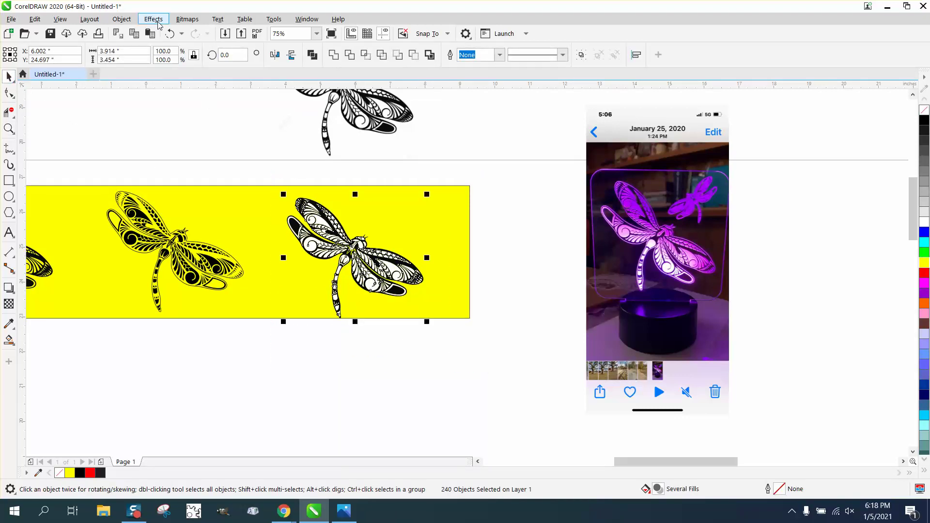
{"action": "left_click", "coordinate": [129, 21]}
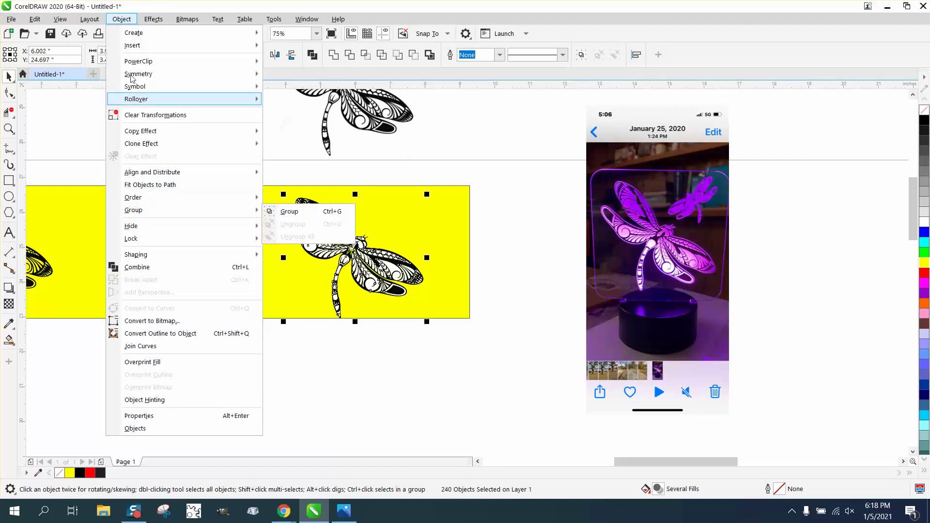
{"action": "mouse_move", "coordinate": [153, 19]}
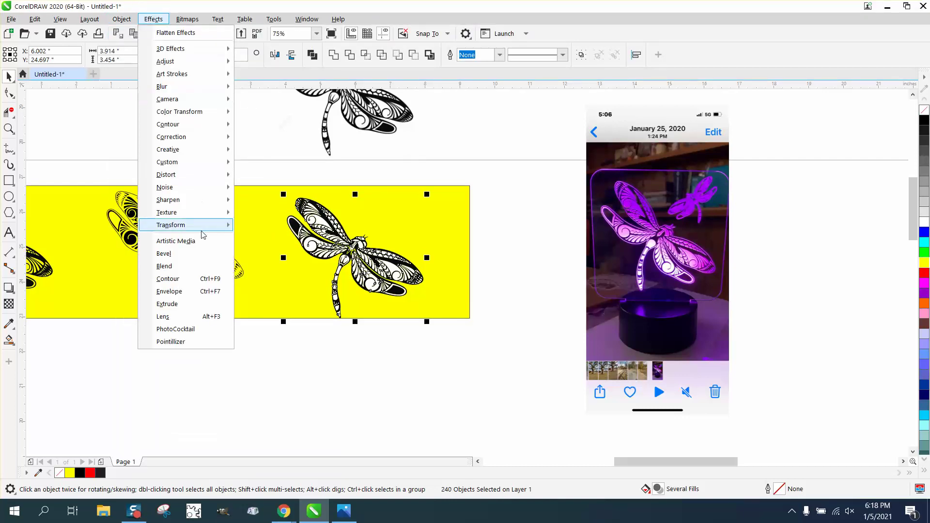
{"action": "mouse_move", "coordinate": [203, 228]}
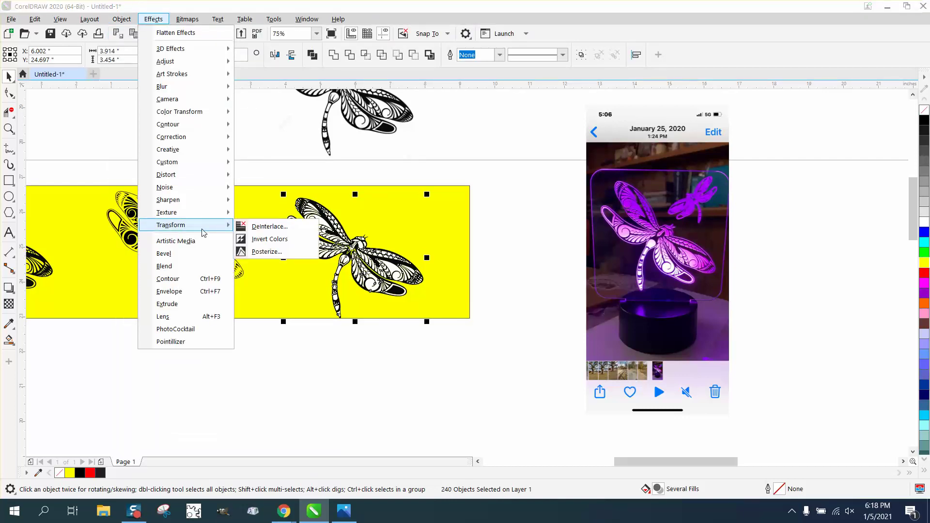
{"action": "left_click", "coordinate": [281, 241]}
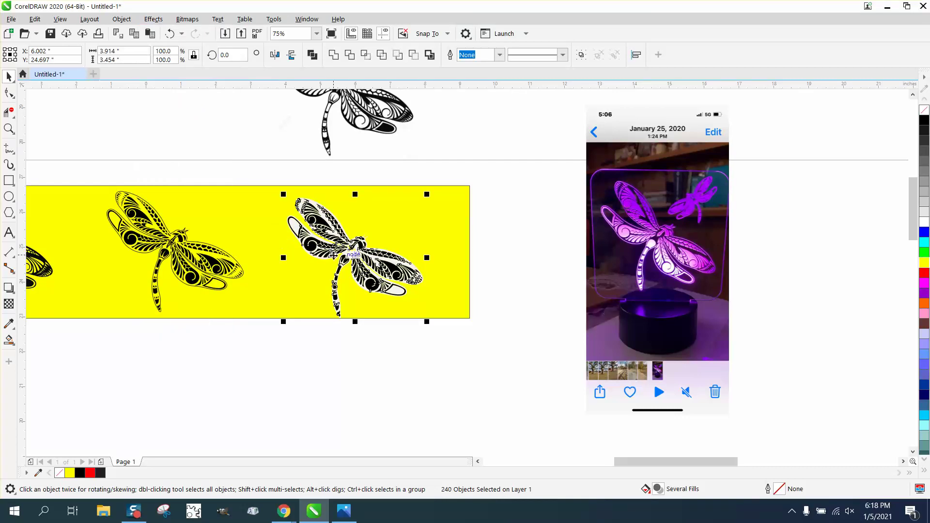
{"action": "left_click", "coordinate": [9, 128]}
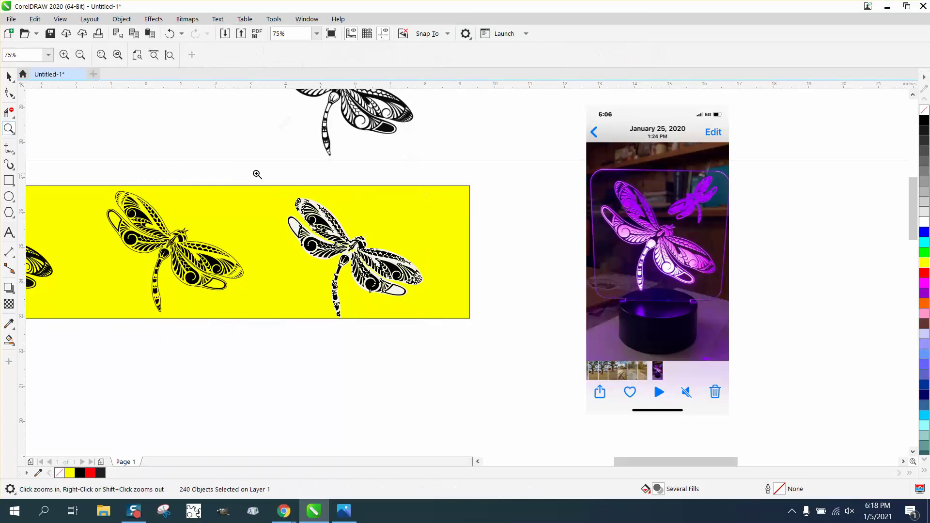
{"action": "left_click_drag", "start_coordinate": [261, 180], "coordinate": [513, 365]}
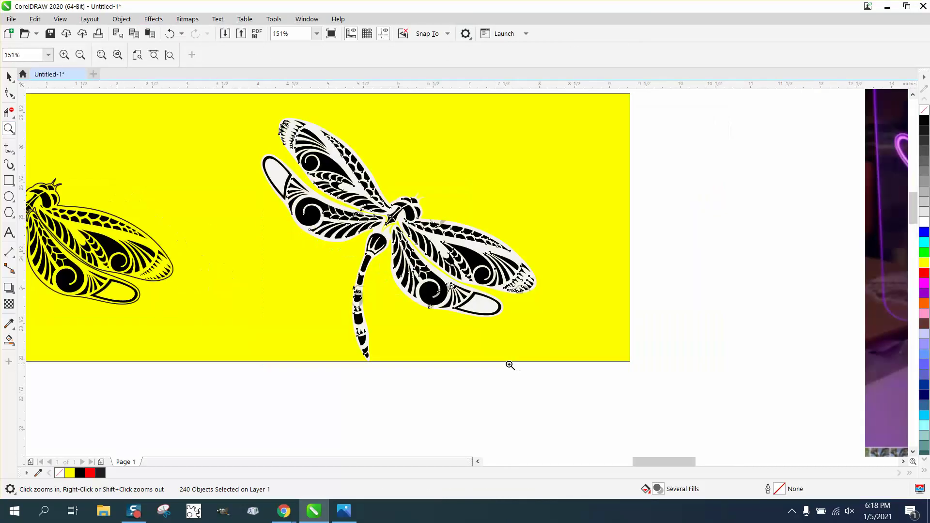
{"action": "right_click", "coordinate": [317, 215]}
{"action": "right_click", "coordinate": [347, 207]}
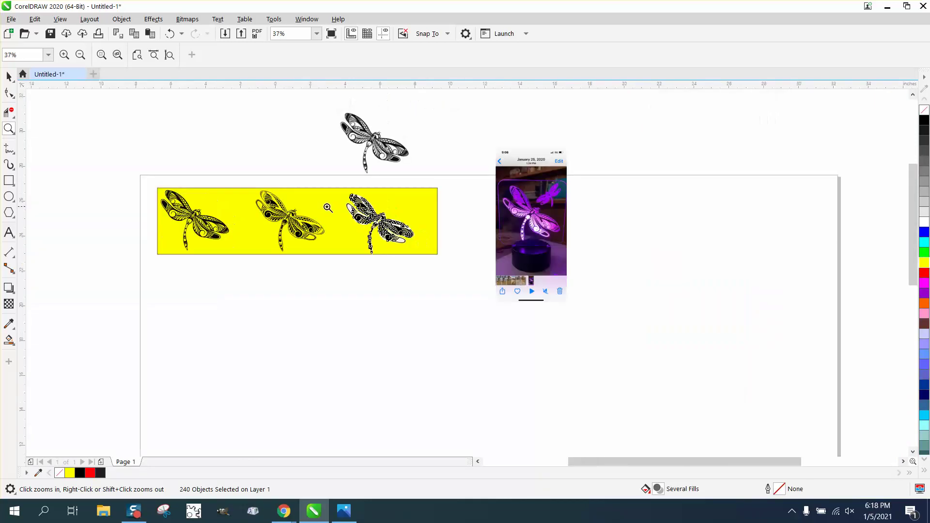
- Move the dragonfly's silhouette outline curve 5 inches right, off the yellow panel
{"action": "left_click", "coordinate": [15, 135]}
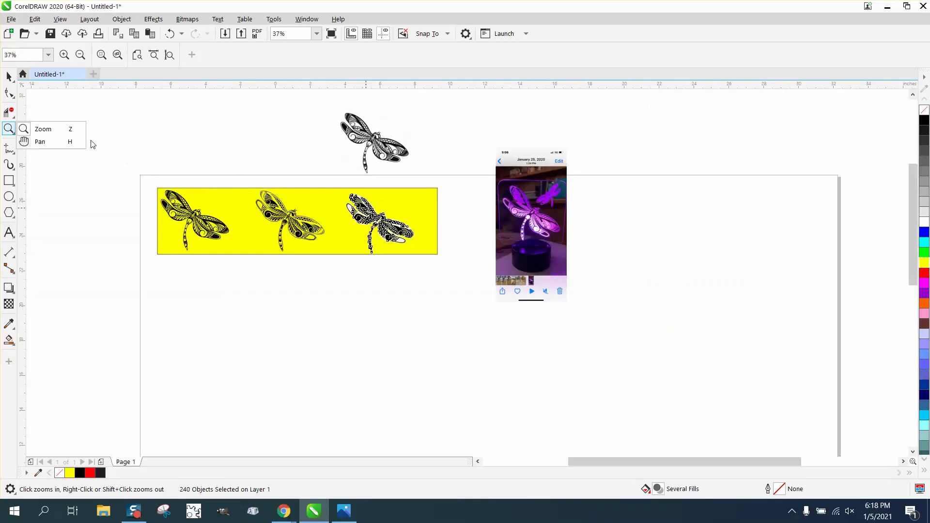
{"action": "left_click_drag", "start_coordinate": [339, 175], "coordinate": [473, 292]}
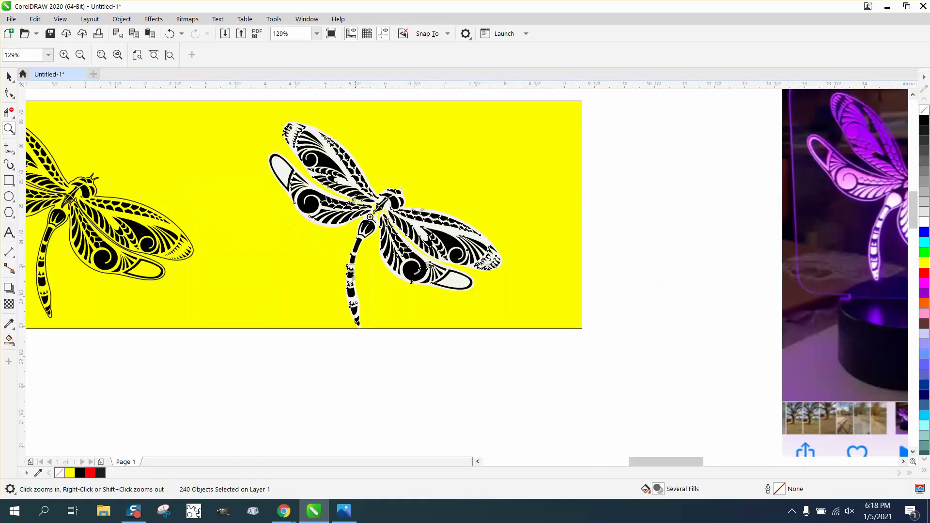
{"action": "left_click", "coordinate": [9, 76]}
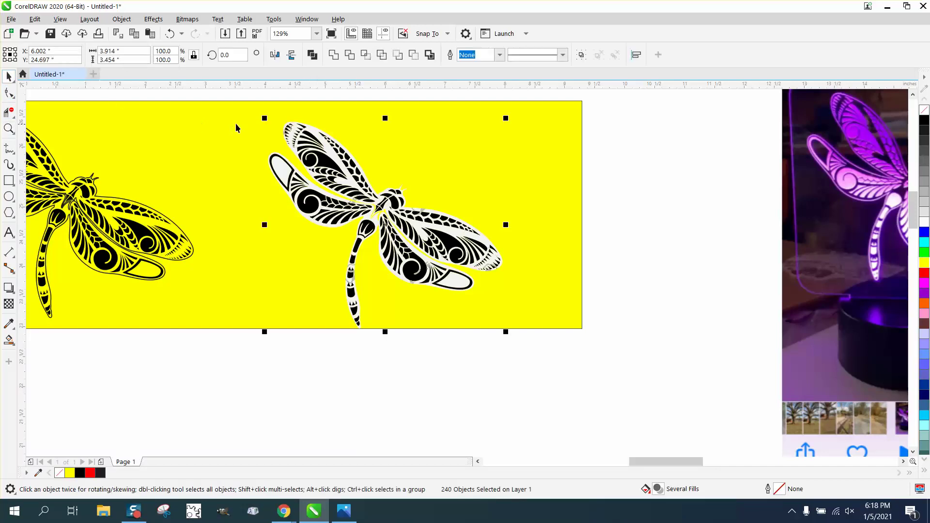
{"action": "left_click_drag", "start_coordinate": [246, 96], "coordinate": [587, 375]}
{"action": "left_click", "coordinate": [595, 305]}
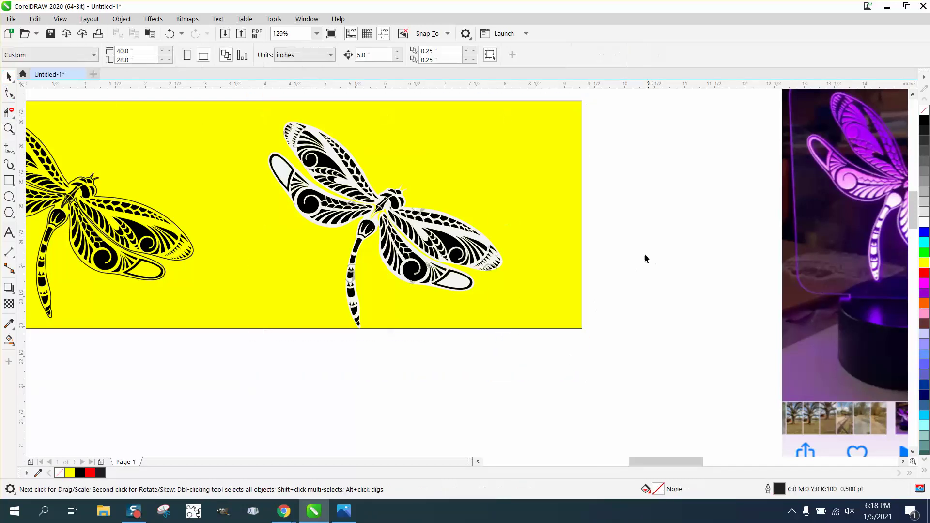
{"action": "left_click_drag", "start_coordinate": [257, 95], "coordinate": [536, 346]}
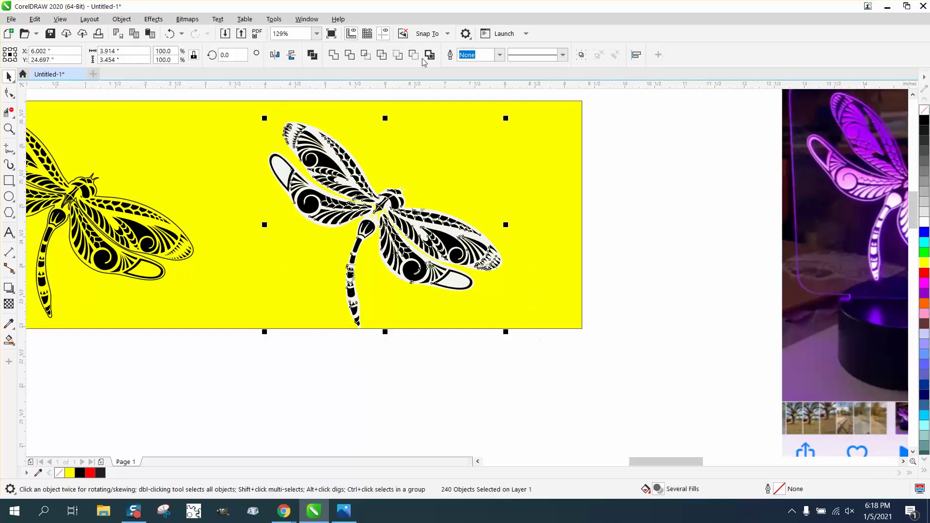
{"action": "left_click_drag", "start_coordinate": [317, 140], "coordinate": [617, 140]}
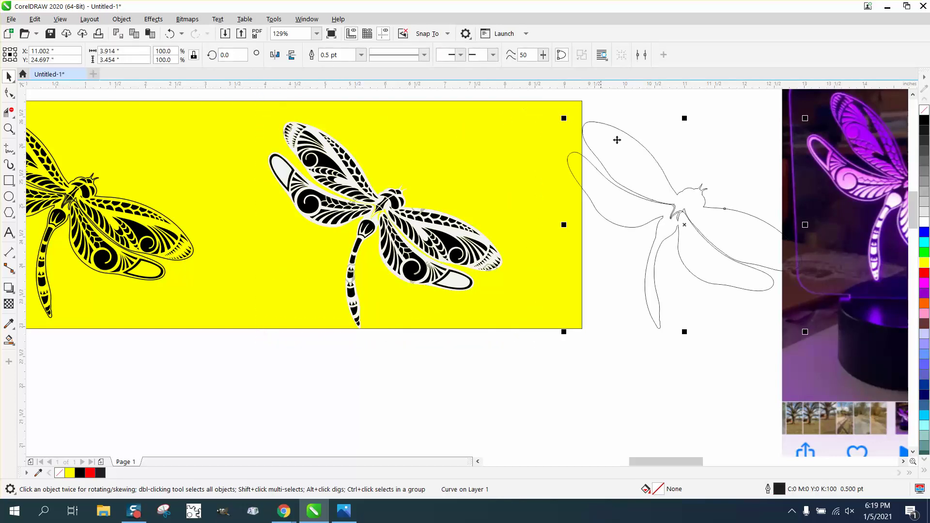
- Give the outline a 0.75 pt width that scales with the object
{"action": "double_click", "coordinate": [779, 490]}
{"action": "left_click", "coordinate": [391, 213]}
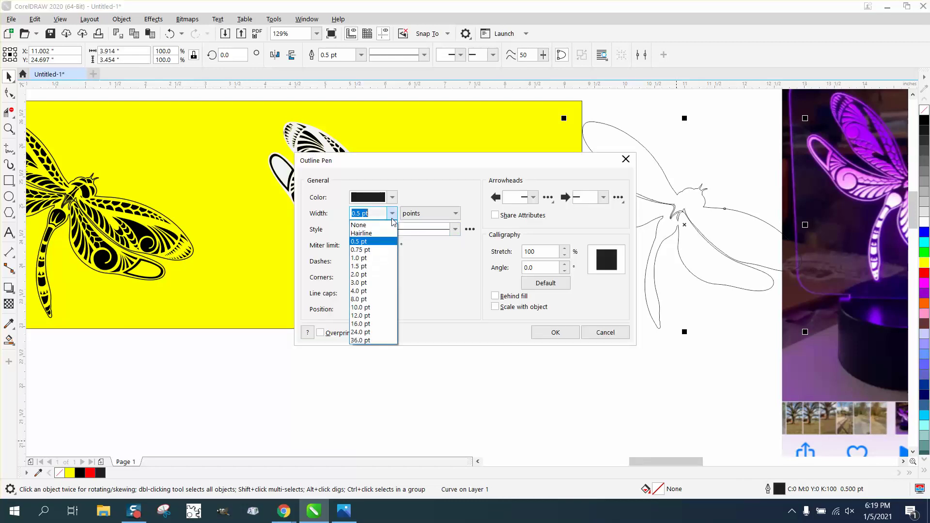
{"action": "left_click", "coordinate": [375, 248]}
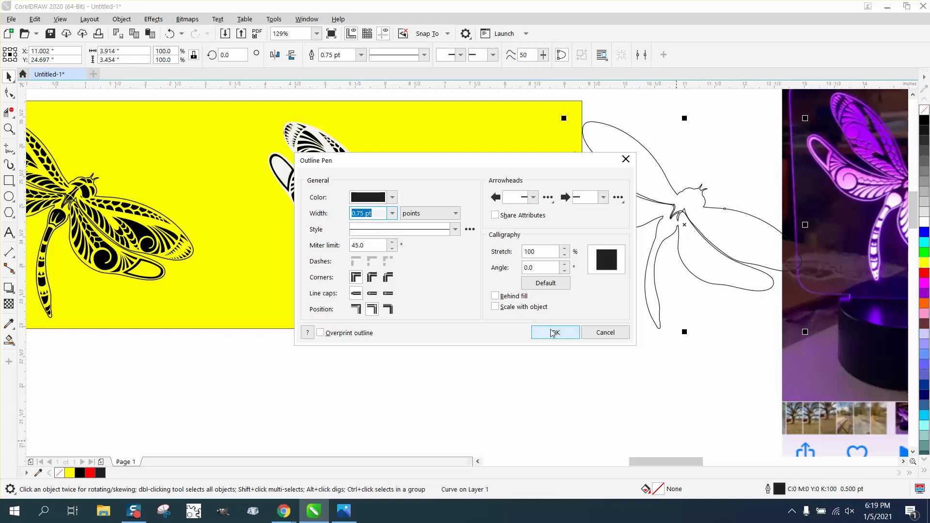
{"action": "left_click", "coordinate": [495, 307]}
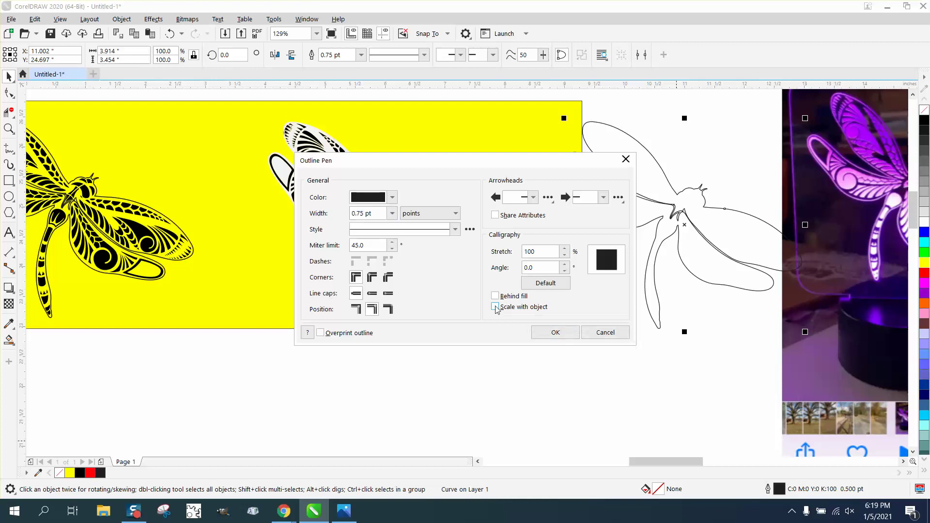
{"action": "left_click", "coordinate": [554, 334]}
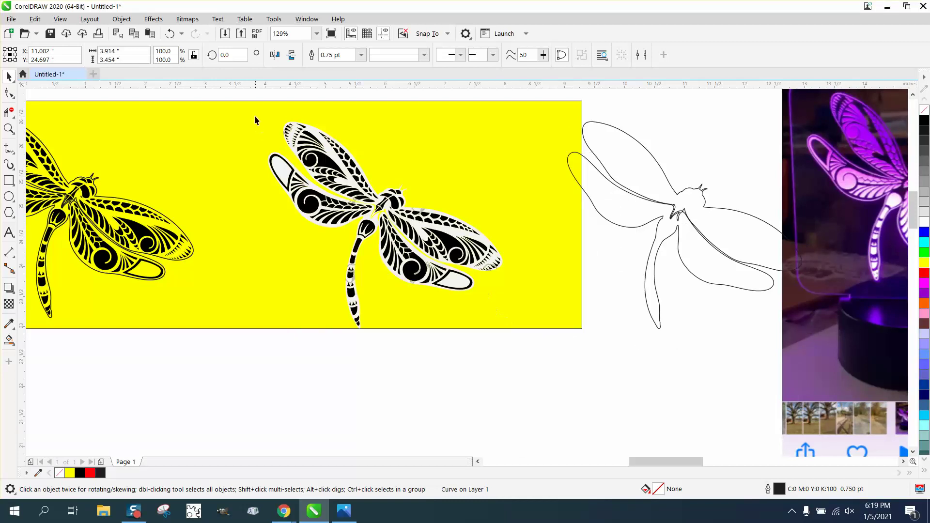
- Select the inverted dragonfly and bring up the Find and Replace docker
{"action": "left_click_drag", "start_coordinate": [450, 328], "coordinate": [531, 347]}
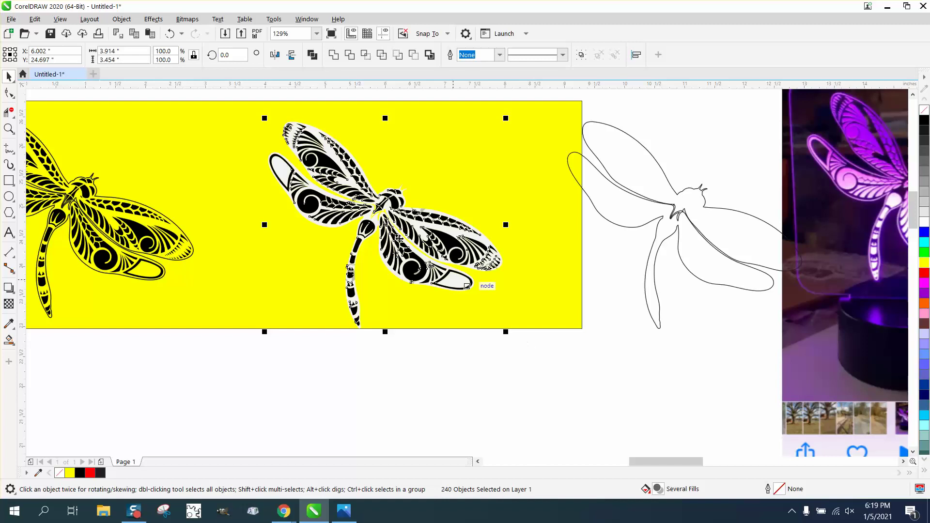
{"action": "left_click", "coordinate": [35, 19]}
{"action": "mouse_move", "coordinate": [64, 200]}
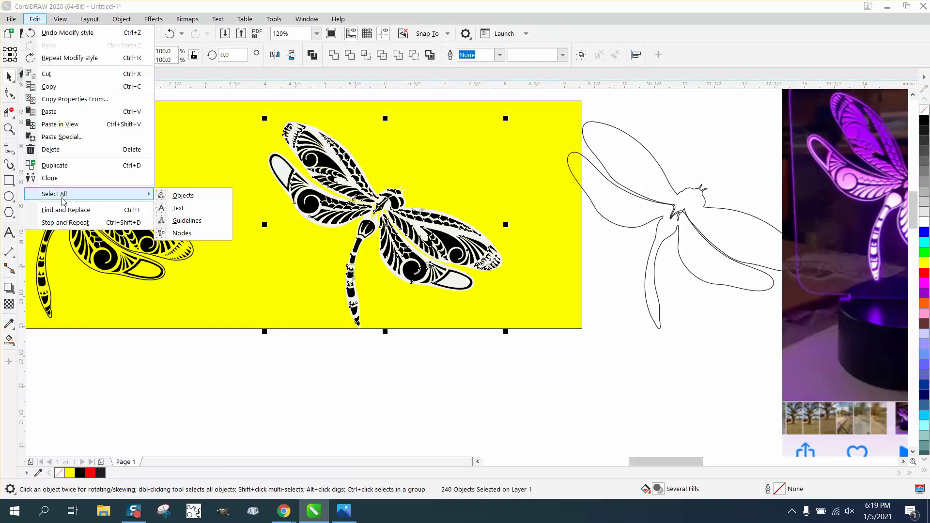
{"action": "left_click", "coordinate": [127, 212]}
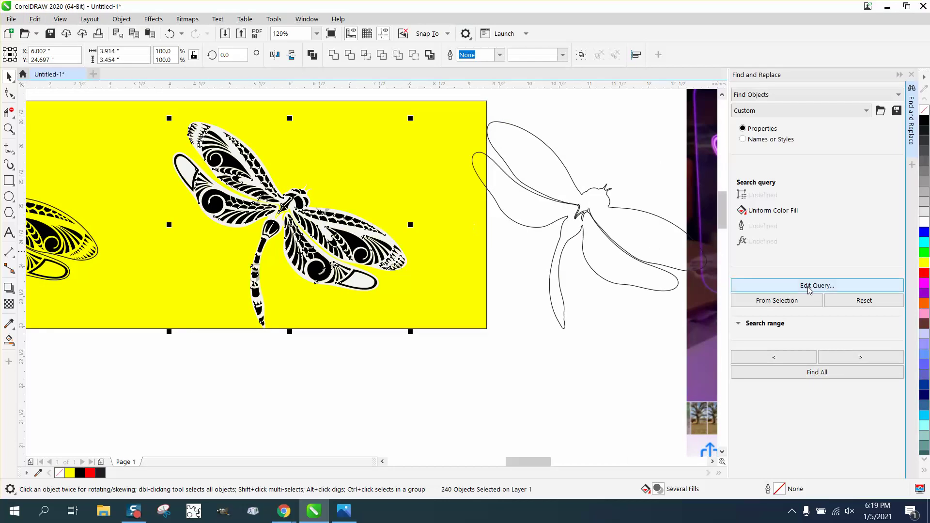
- Find and select all objects with uniform fill colour #F5F4F2
{"action": "left_click", "coordinate": [809, 286]}
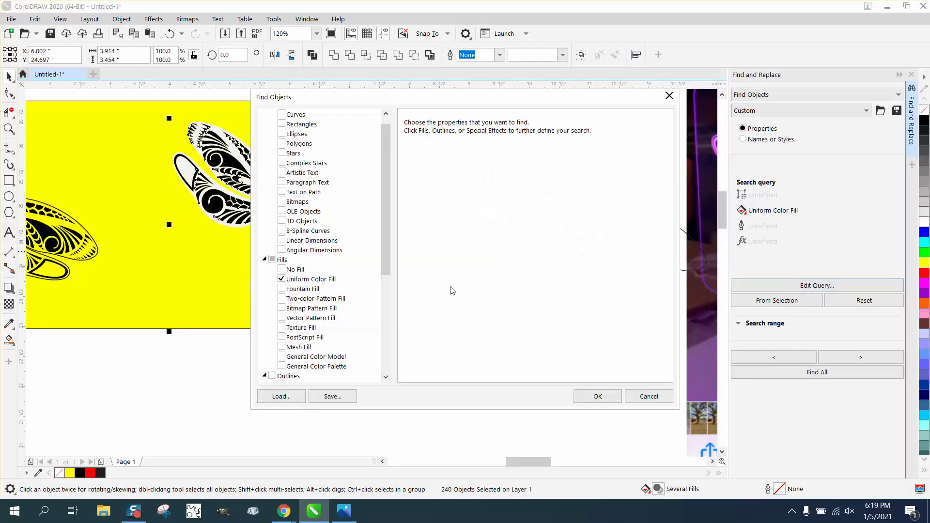
{"action": "left_click", "coordinate": [297, 280]}
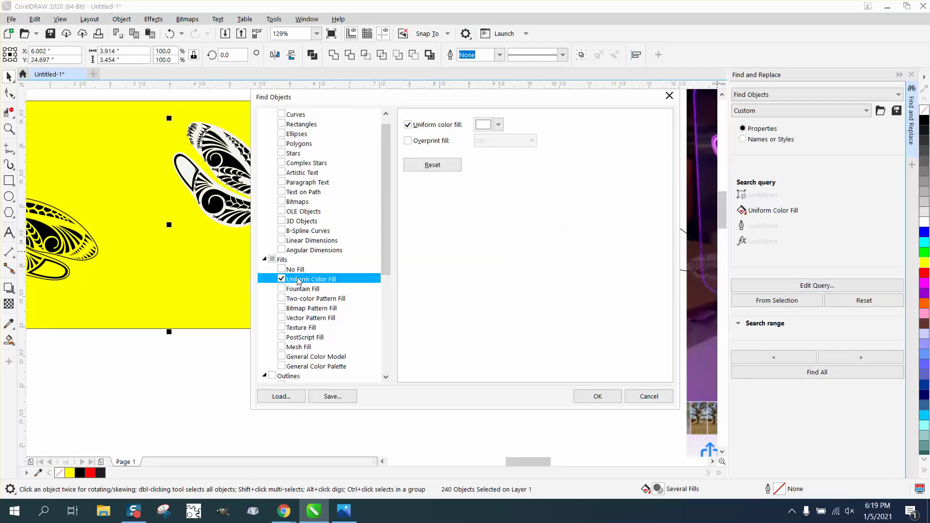
{"action": "left_click_drag", "start_coordinate": [374, 100], "coordinate": [484, 109]}
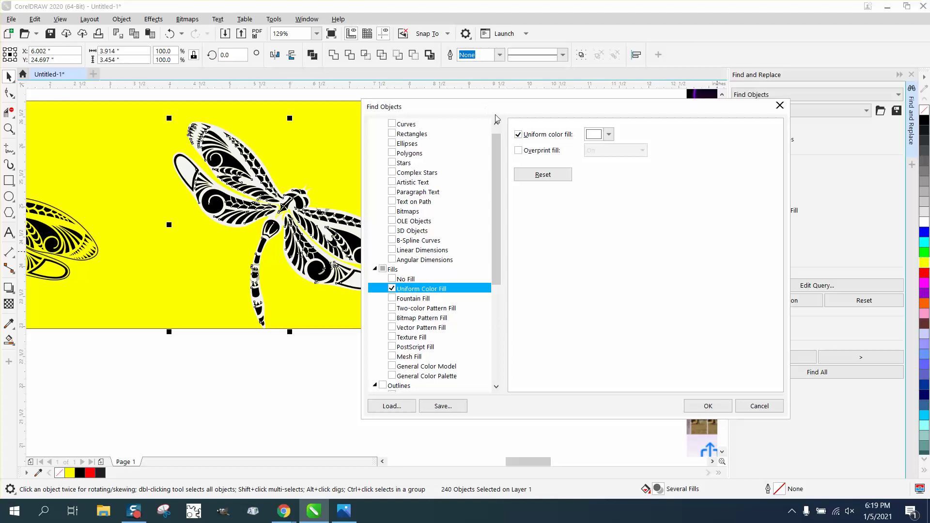
{"action": "left_click", "coordinate": [610, 135]}
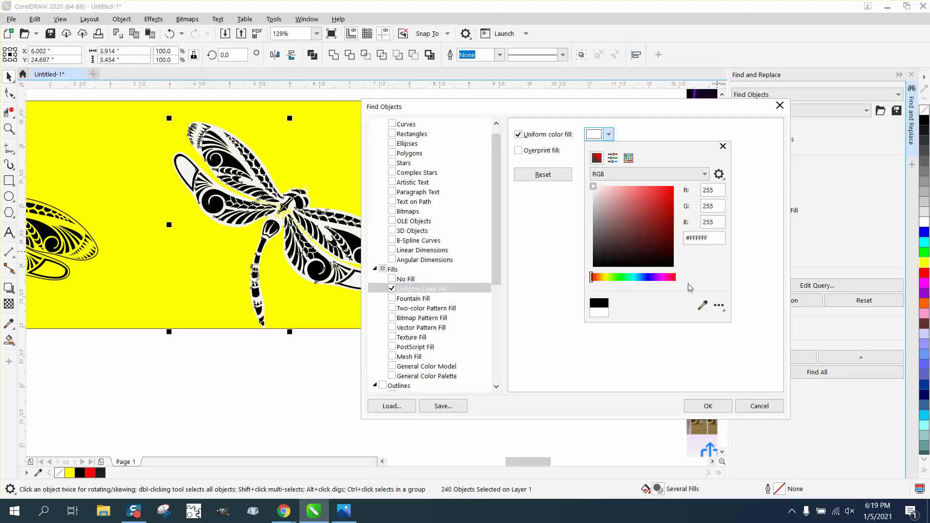
{"action": "left_click", "coordinate": [702, 305]}
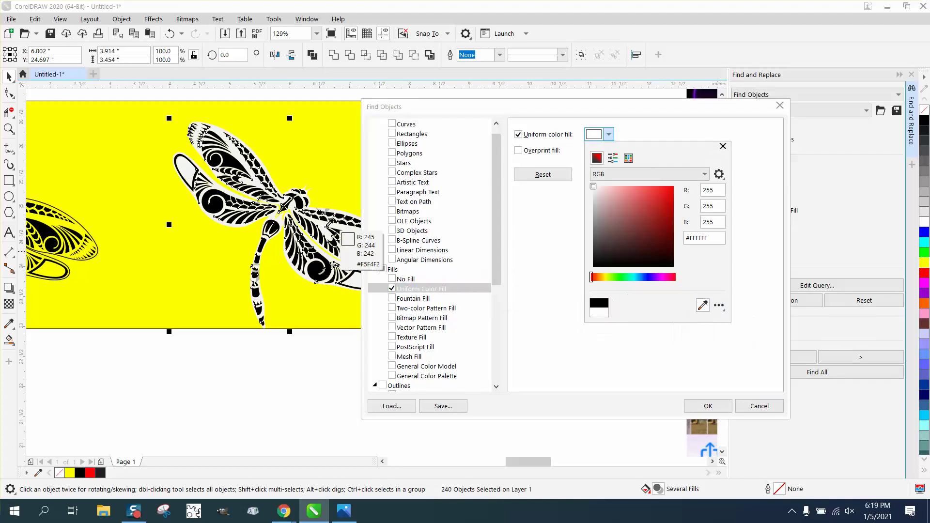
{"action": "left_click", "coordinate": [189, 173]}
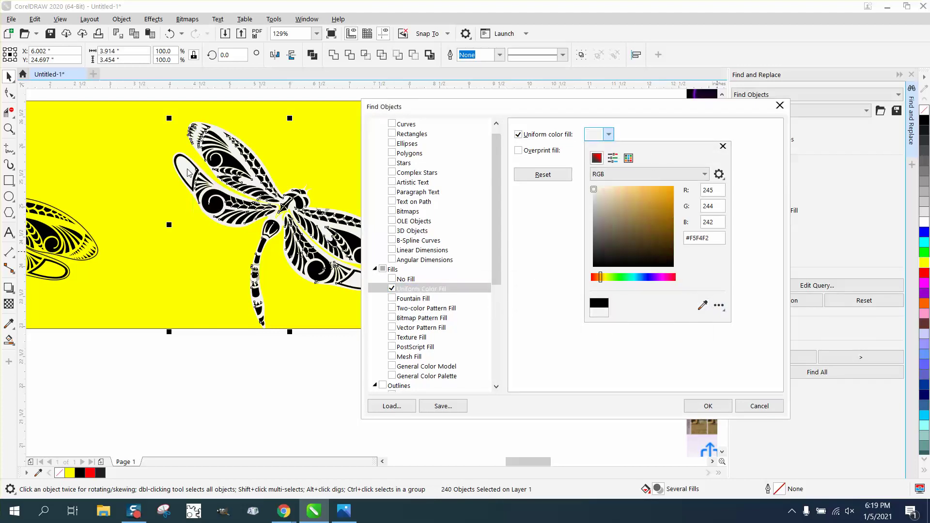
{"action": "left_click", "coordinate": [706, 408]}
{"action": "left_click", "coordinate": [705, 407]}
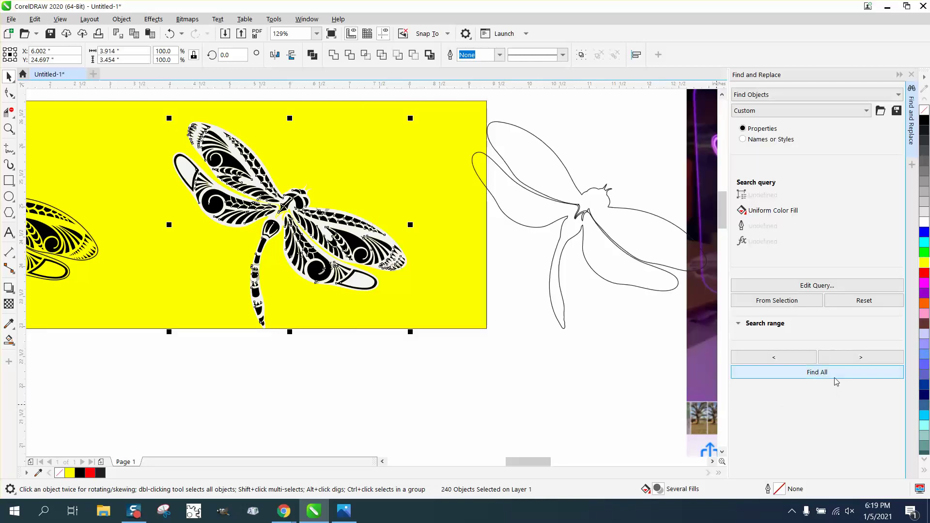
{"action": "left_click", "coordinate": [831, 375]}
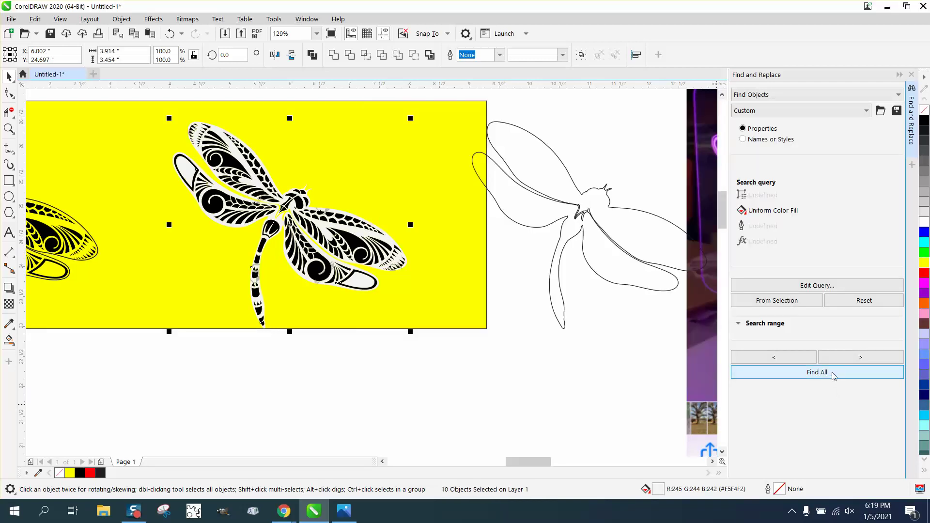
- Delete the off-white pieces and lay the outline dragonfly over the black dragonfly
{"action": "key", "text": "Delete"}
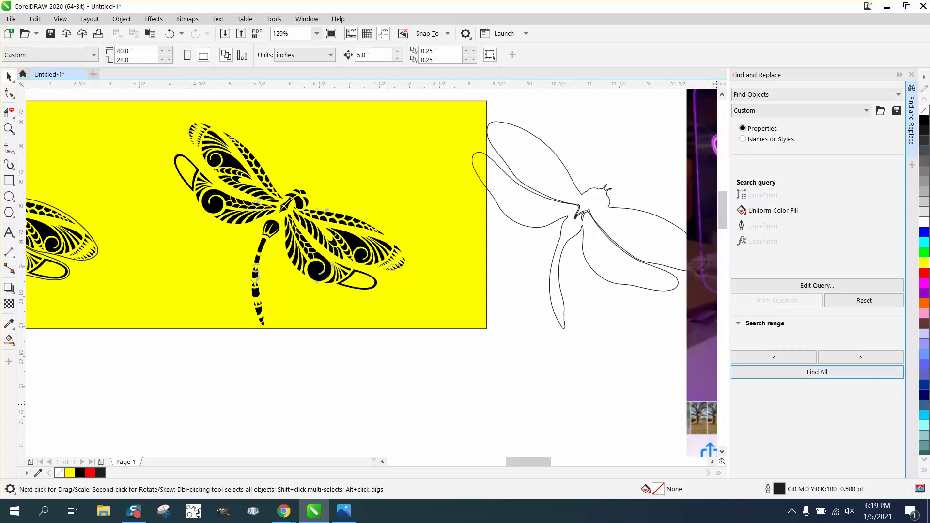
{"action": "left_click", "coordinate": [616, 210]}
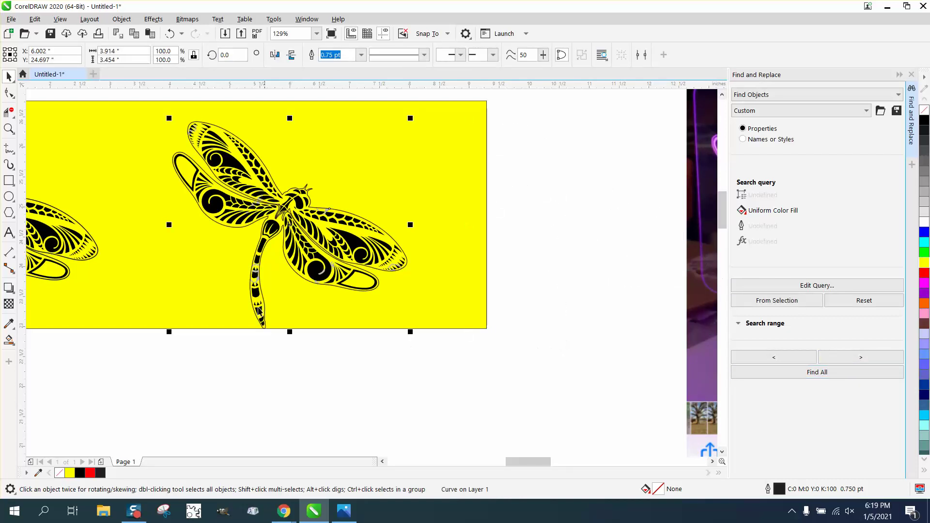
{"action": "left_click", "coordinate": [8, 129]}
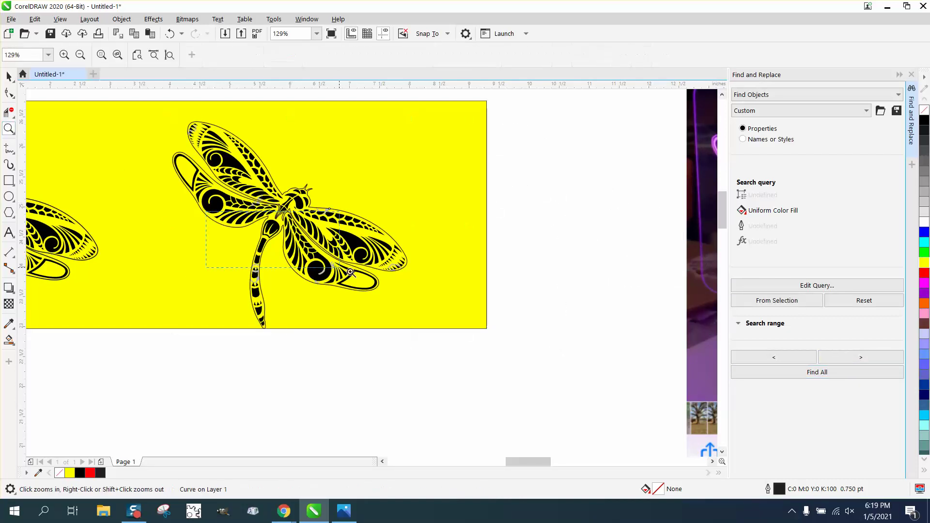
{"action": "left_click", "coordinate": [414, 292]}
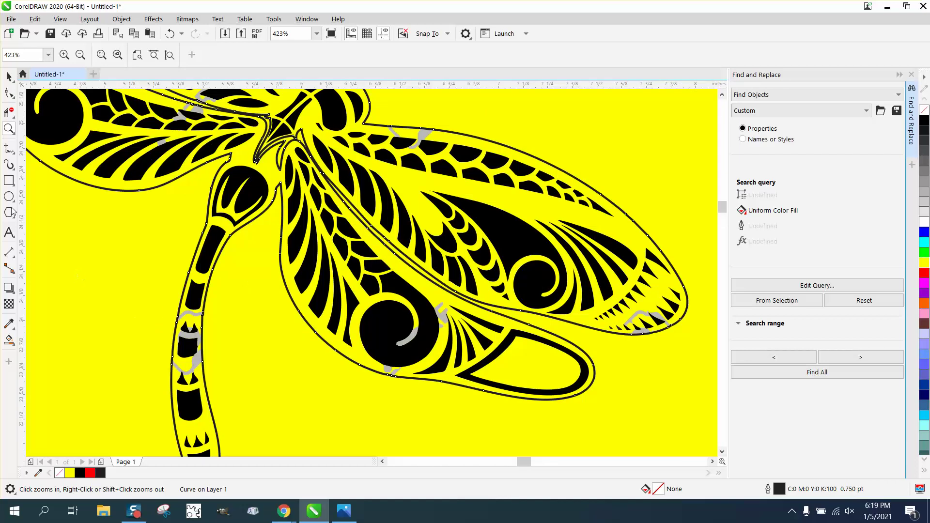
- Move the yellow rectangle lower so it covers only the dragonfly's lower half
{"action": "left_click", "coordinate": [8, 76]}
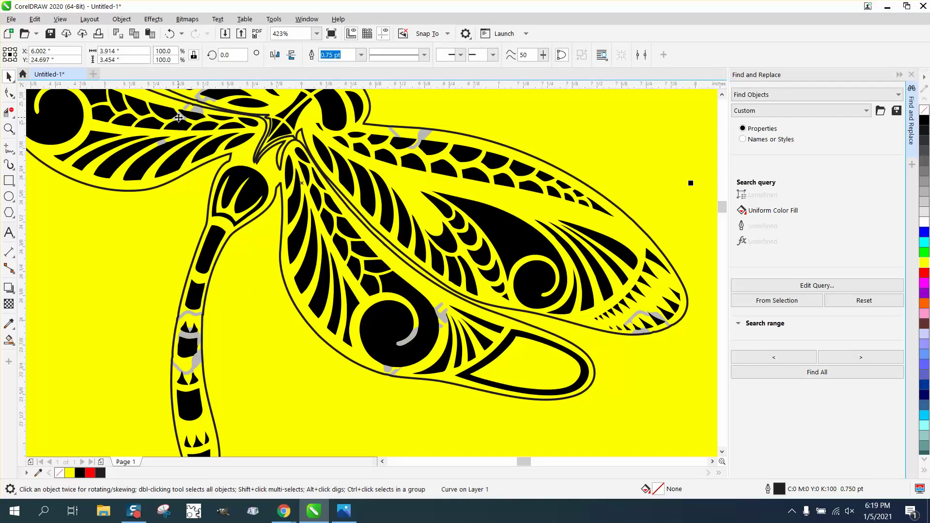
{"action": "scroll", "coordinate": [356, 274], "scroll_direction": "down", "scroll_amount": 3}
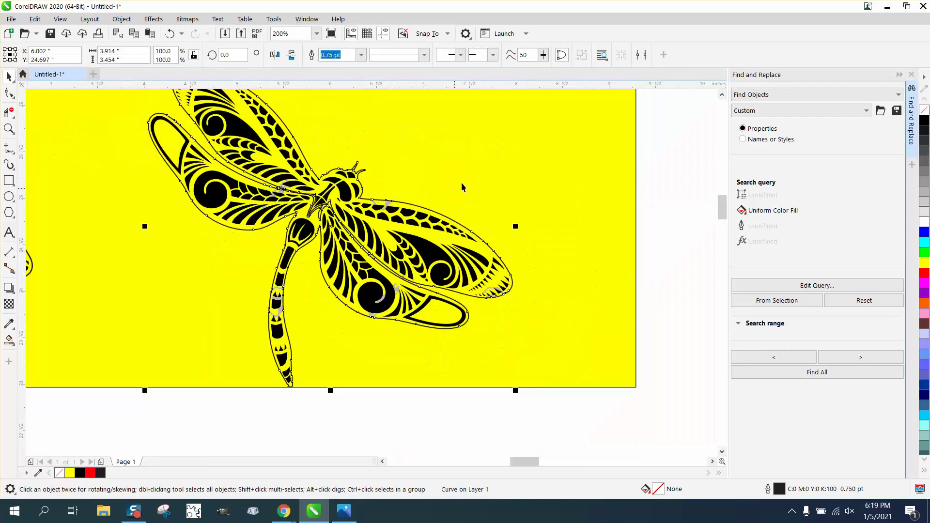
{"action": "left_click_drag", "start_coordinate": [512, 297], "coordinate": [532, 472]}
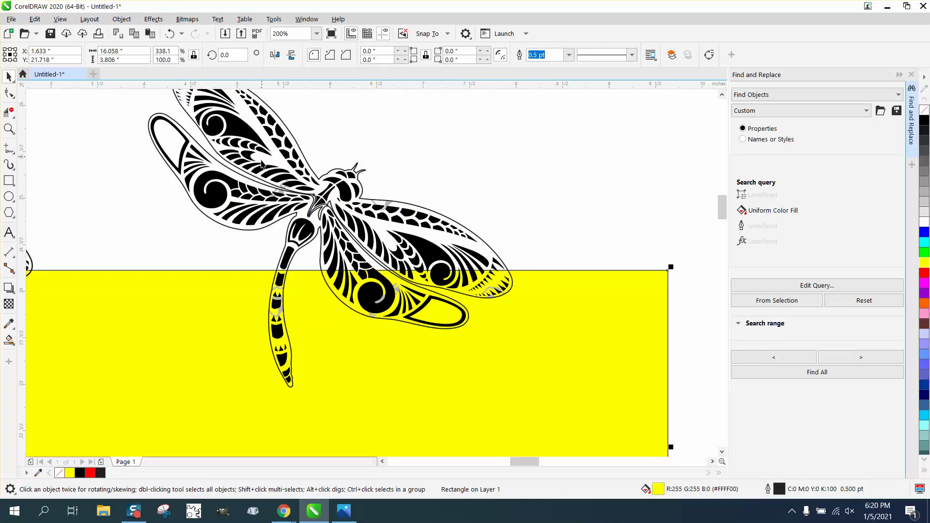
- Undo the recent changes and zoom in on the dragonfly's wings and head
{"action": "key", "text": "ctrl+z"}
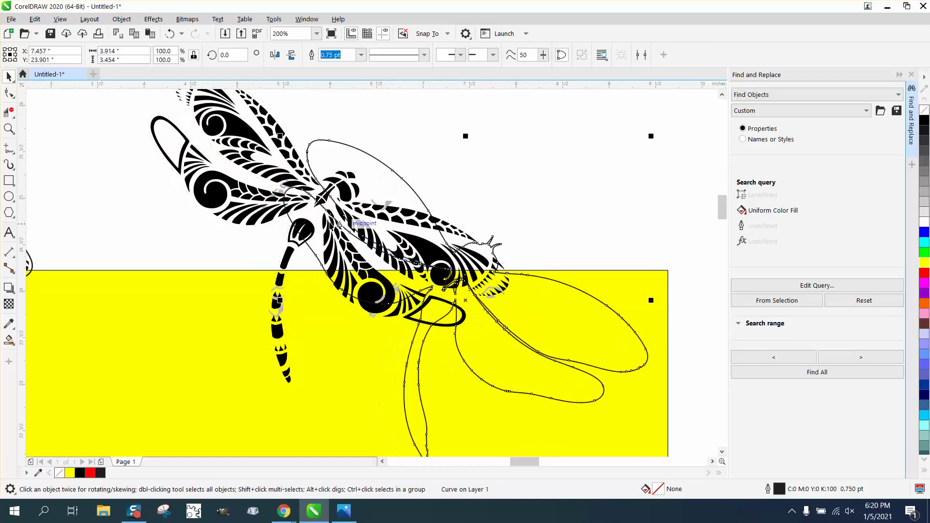
{"action": "left_click", "coordinate": [170, 34]}
{"action": "left_click", "coordinate": [9, 129]}
{"action": "left_click_drag", "start_coordinate": [208, 138], "coordinate": [355, 239]}
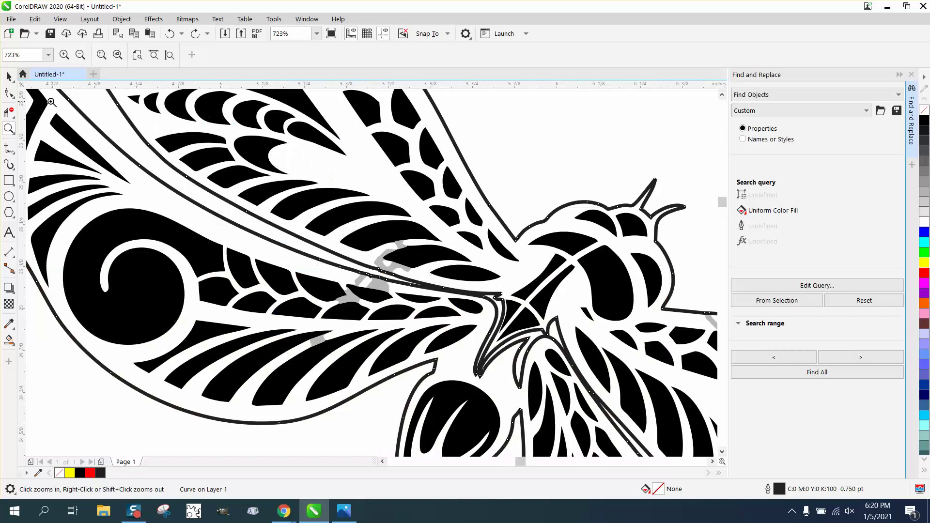
{"action": "left_click", "coordinate": [484, 124]}
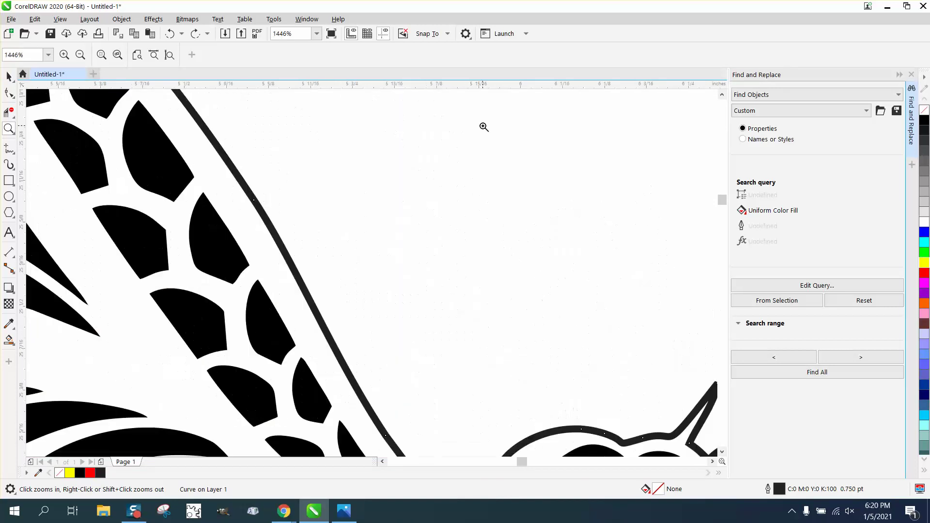
- Select the dragonfly outline curve, browsing the Object menu without applying anything
{"action": "left_click", "coordinate": [9, 76]}
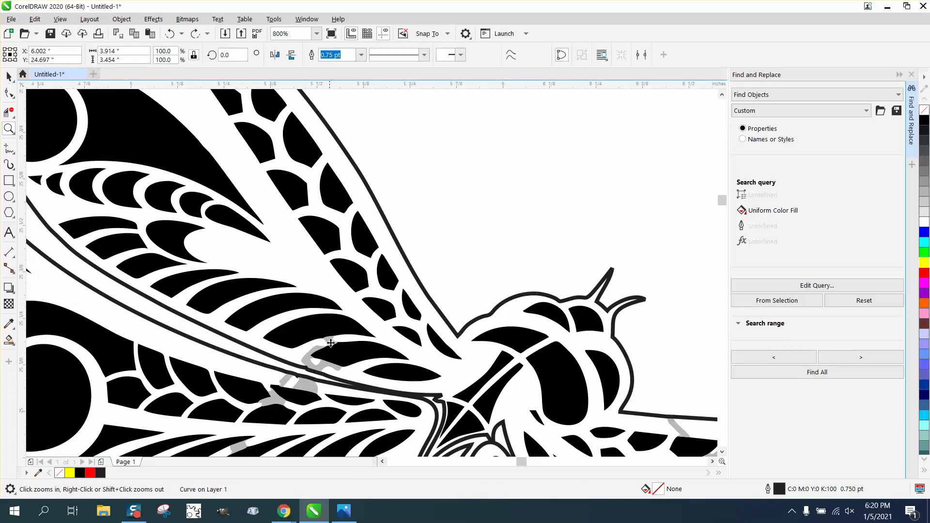
{"action": "left_click", "coordinate": [486, 251]}
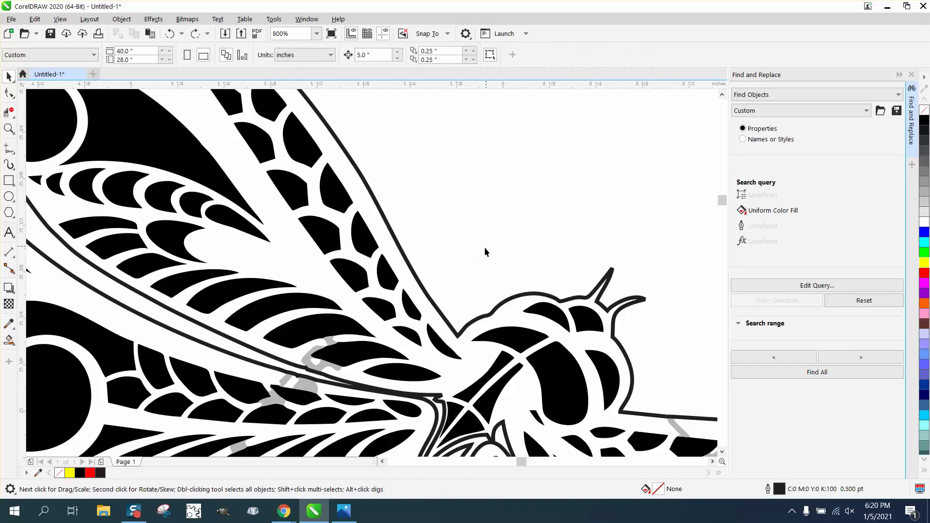
{"action": "left_click", "coordinate": [333, 341]}
{"action": "scroll", "coordinate": [455, 216], "scroll_direction": "down", "scroll_amount": 4}
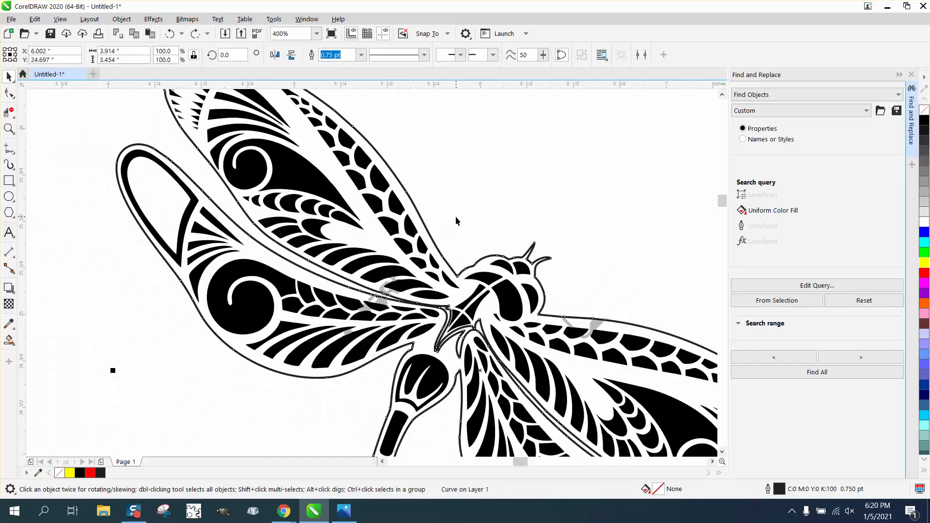
{"action": "left_click", "coordinate": [333, 315]}
{"action": "left_click", "coordinate": [414, 278]}
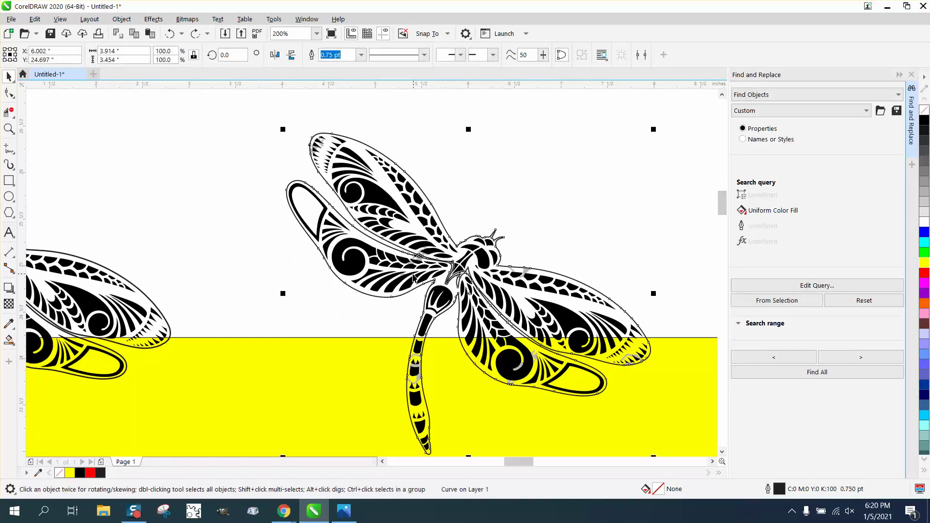
{"action": "left_click", "coordinate": [122, 19]}
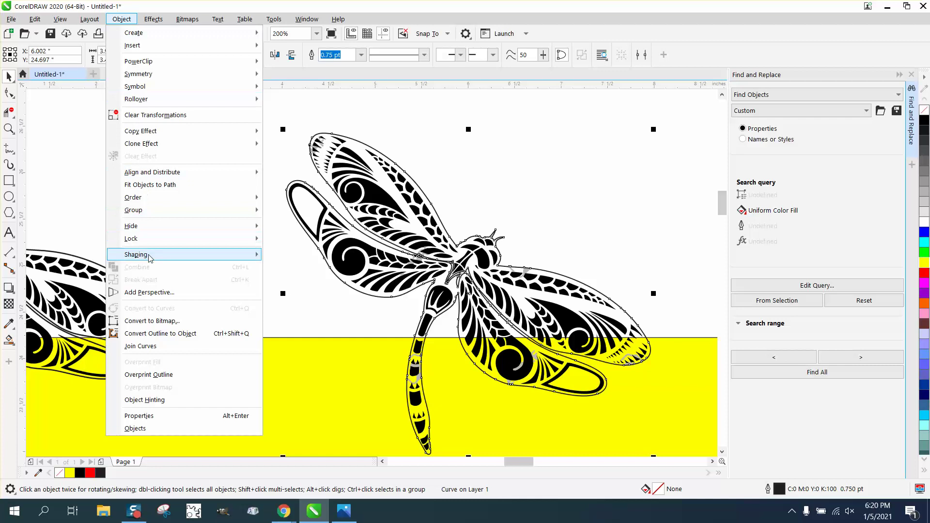
{"action": "mouse_move", "coordinate": [148, 214]}
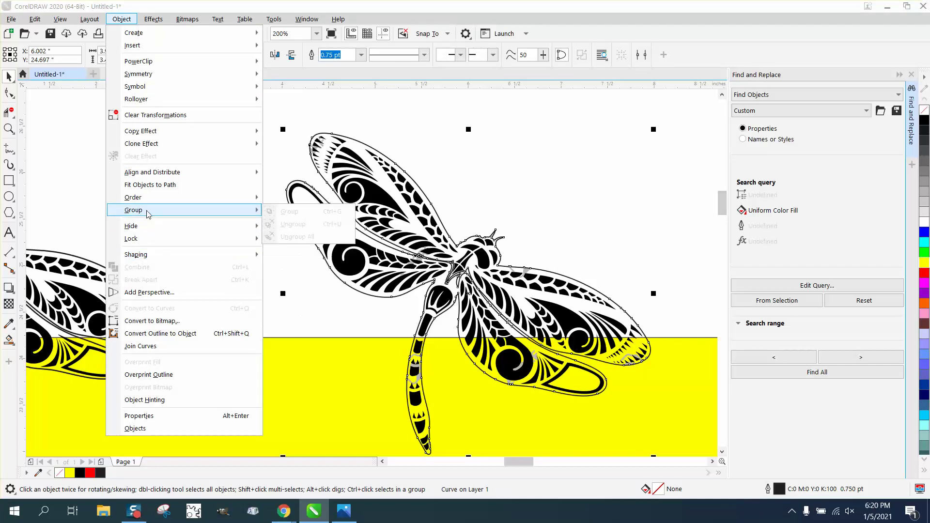
{"action": "left_click", "coordinate": [446, 118]}
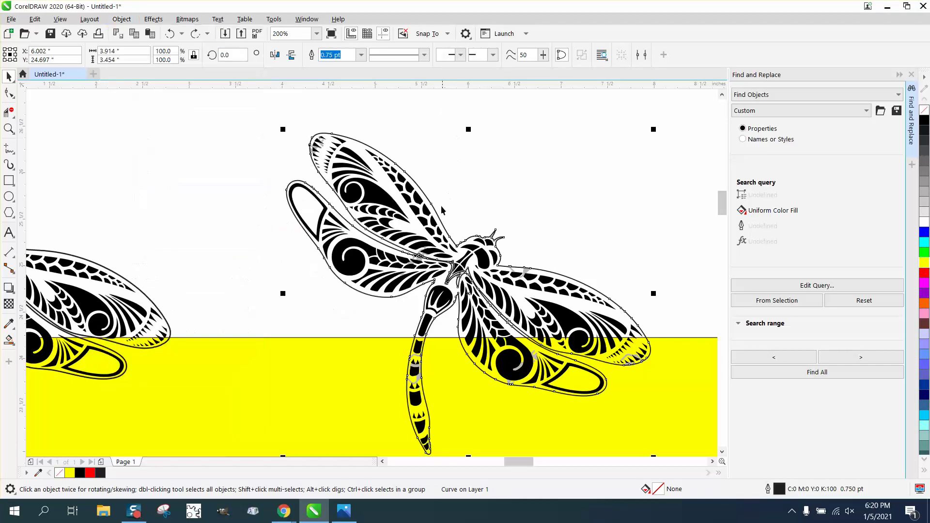
{"action": "key", "text": "Escape"}
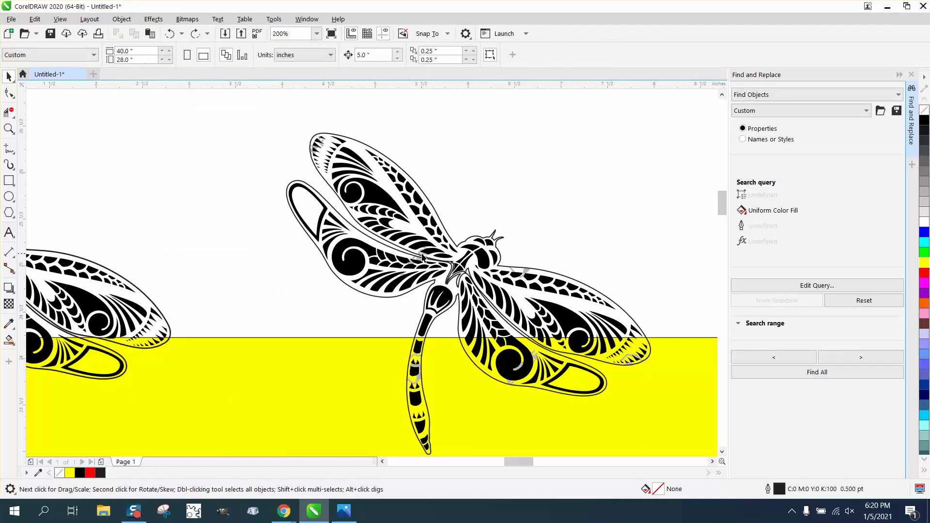
- Nudge the outline dragonfly 5 inches right and zoom in on the middle dragonfly
{"action": "left_click", "coordinate": [423, 257]}
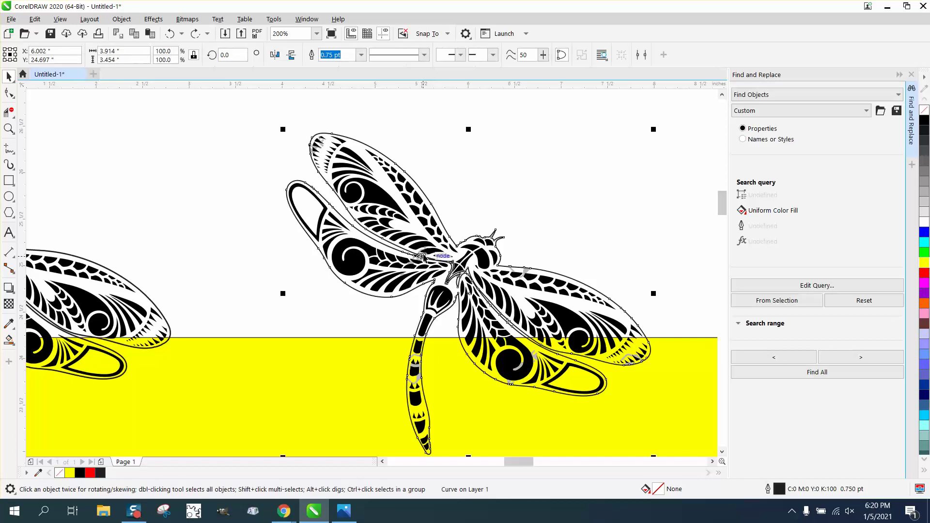
{"action": "left_click_drag", "start_coordinate": [422, 256], "coordinate": [354, 235]}
{"action": "scroll", "coordinate": [323, 192], "scroll_direction": "down", "scroll_amount": 1}
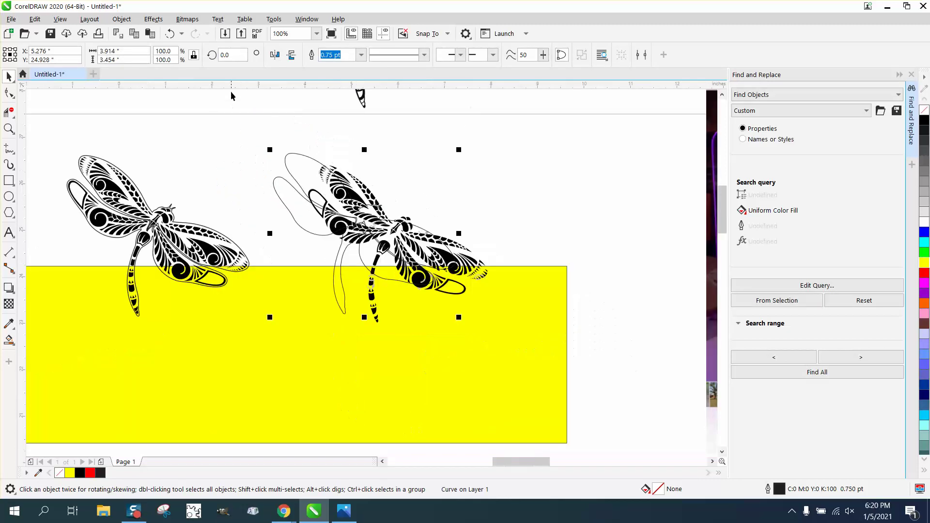
{"action": "left_click", "coordinate": [170, 34]}
{"action": "key", "text": "Right"}
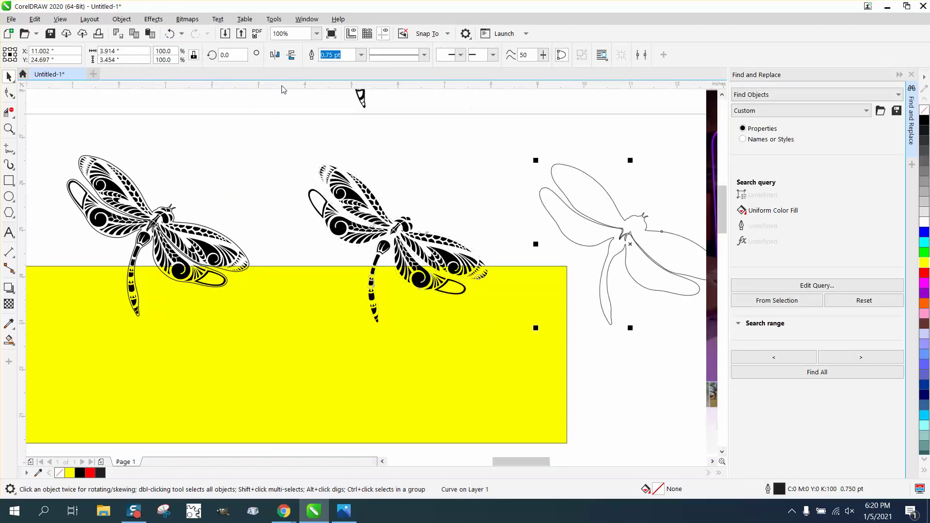
{"action": "left_click", "coordinate": [9, 129]}
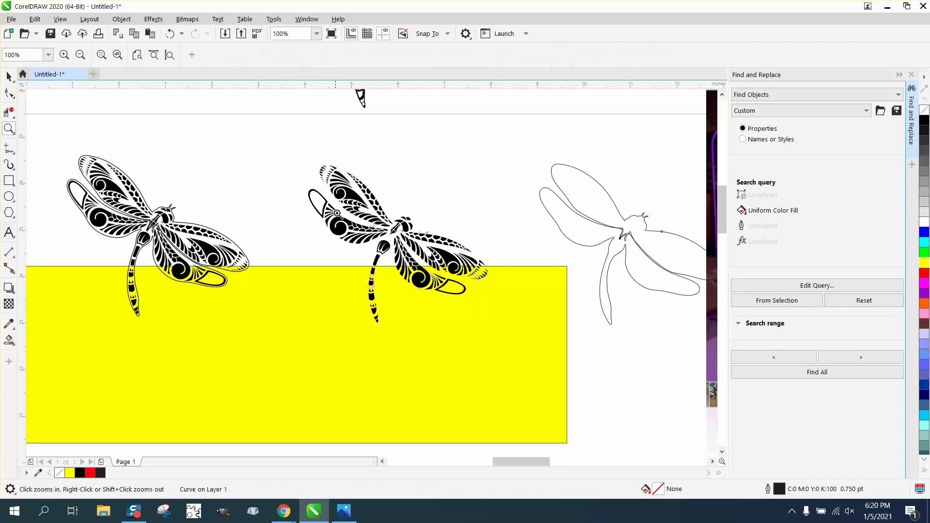
{"action": "left_click_drag", "start_coordinate": [337, 195], "coordinate": [463, 291]}
- Delete the stray grey fragments on the dragonfly body and around the black swirl
{"action": "left_click", "coordinate": [9, 76]}
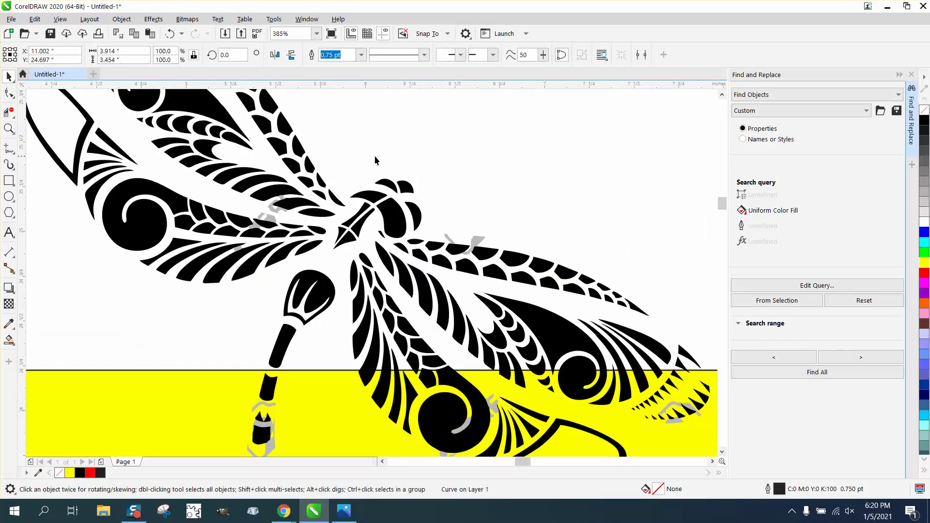
{"action": "left_click", "coordinate": [446, 219]}
{"action": "left_click", "coordinate": [446, 238]}
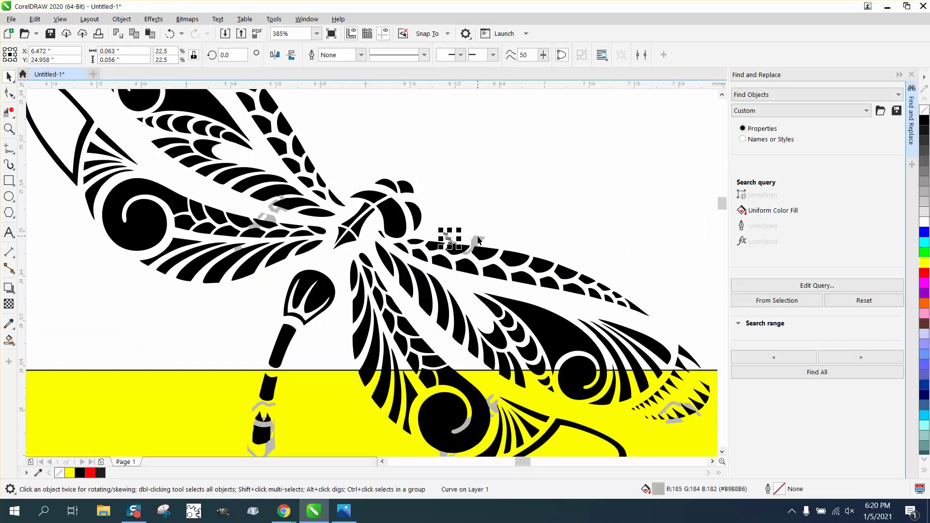
{"action": "key", "text": "Delete"}
{"action": "left_click", "coordinate": [479, 243]}
{"action": "key", "text": "Delete"}
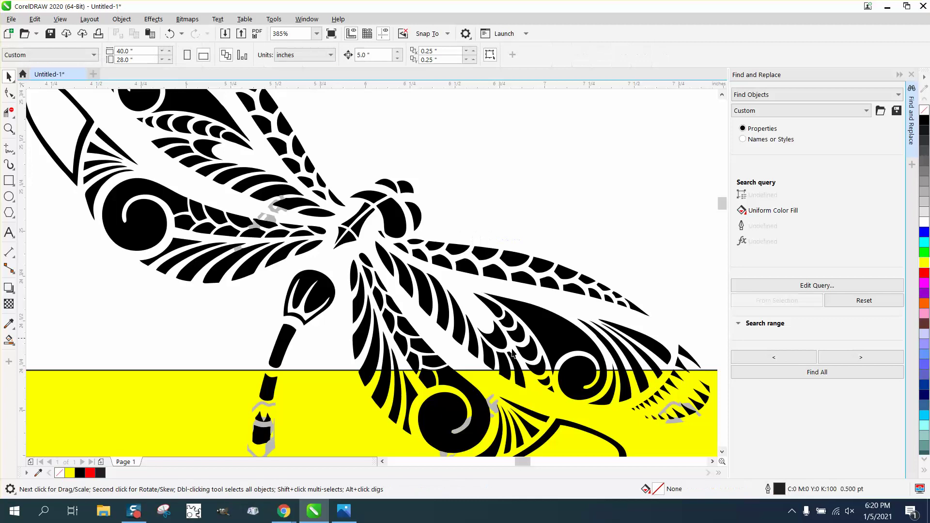
{"action": "left_click", "coordinate": [498, 407]}
{"action": "key", "text": "Delete"}
{"action": "left_click", "coordinate": [468, 426]}
{"action": "key", "text": "Delete"}
{"action": "left_click", "coordinate": [491, 417]}
{"action": "key", "text": "Delete"}
{"action": "left_click", "coordinate": [446, 454]}
{"action": "key", "text": "Delete"}
- Delete the four grey fragments on the dragonfly's leg
{"action": "left_click", "coordinate": [267, 410]}
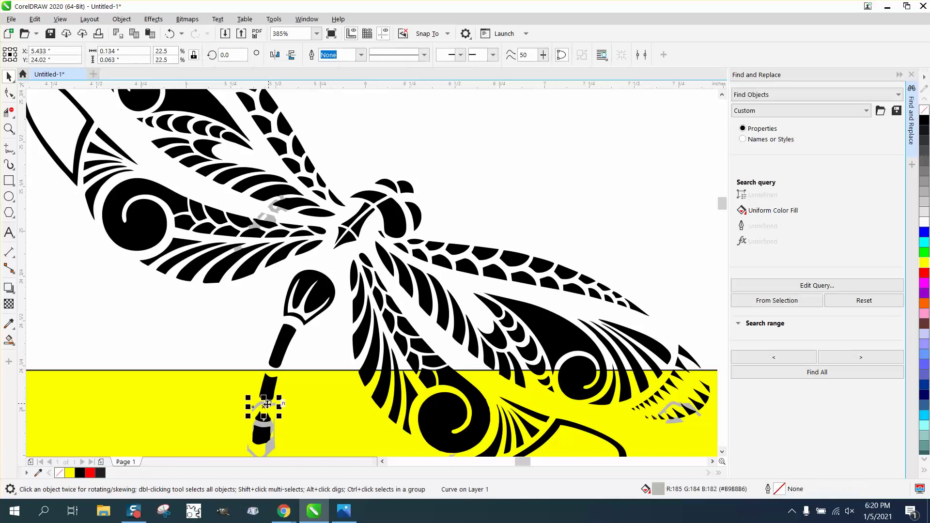
{"action": "key", "text": "Delete"}
{"action": "left_click", "coordinate": [273, 426]}
{"action": "key", "text": "Delete"}
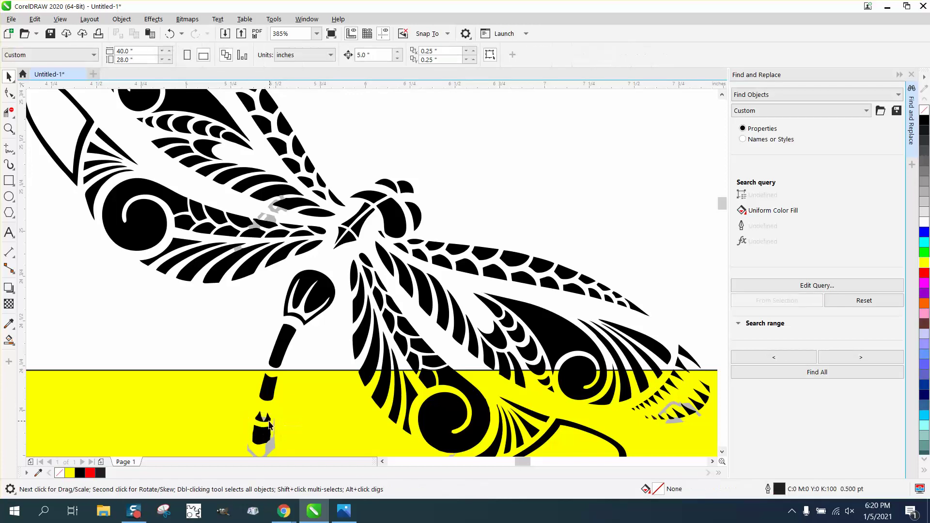
{"action": "left_click", "coordinate": [273, 430]}
{"action": "key", "text": "Delete"}
{"action": "left_click", "coordinate": [254, 452]}
{"action": "key", "text": "Delete"}
- Delete the stray grey pieces on the wings and the right wingtip
{"action": "left_click", "coordinate": [272, 221]}
{"action": "key", "text": "Delete"}
{"action": "left_click", "coordinate": [272, 221]}
{"action": "key", "text": "Delete"}
{"action": "left_click", "coordinate": [276, 210]}
{"action": "key", "text": "Delete"}
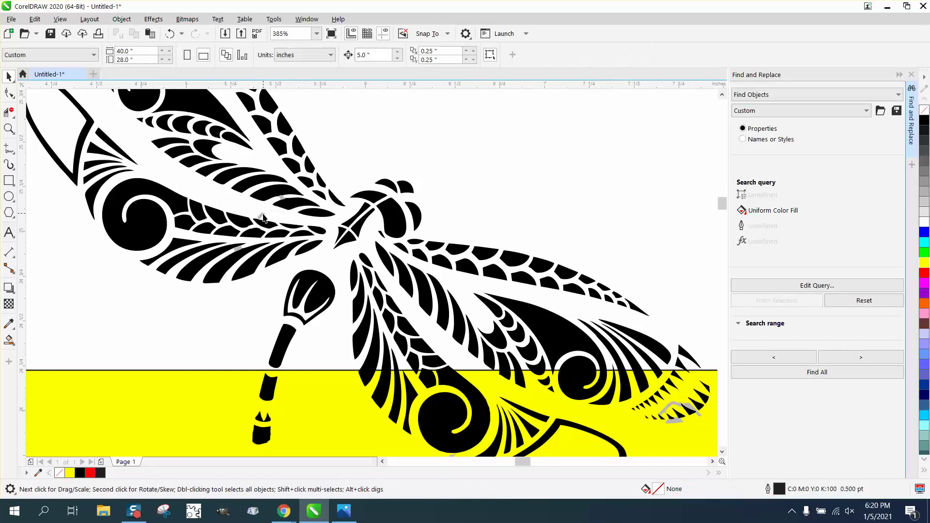
{"action": "left_click", "coordinate": [264, 216]}
{"action": "key", "text": "Delete"}
{"action": "left_click", "coordinate": [282, 197]}
{"action": "key", "text": "Delete"}
{"action": "left_click", "coordinate": [676, 408]}
{"action": "key", "text": "Delete"}
{"action": "left_click", "coordinate": [677, 417]}
{"action": "key", "text": "Delete"}
- Zoom in on the wing tip and select its grey pieces to inspect them
{"action": "scroll", "coordinate": [594, 364], "scroll_direction": "down", "scroll_amount": 3}
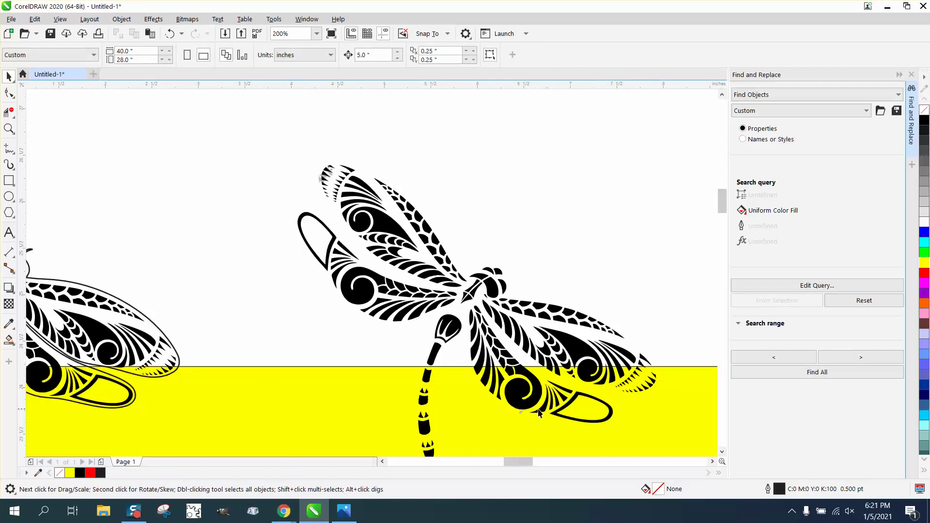
{"action": "left_click", "coordinate": [10, 129]}
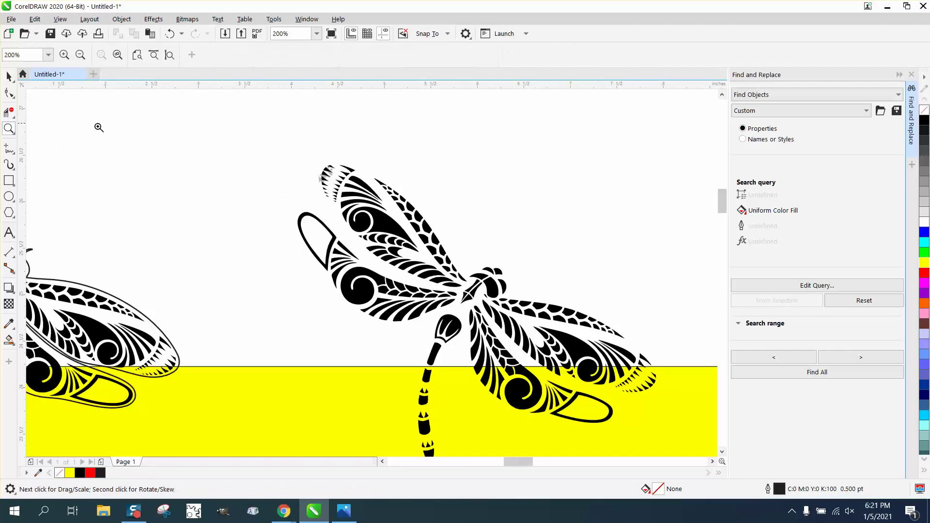
{"action": "left_click_drag", "start_coordinate": [297, 150], "coordinate": [395, 222]}
{"action": "left_click", "coordinate": [15, 75]}
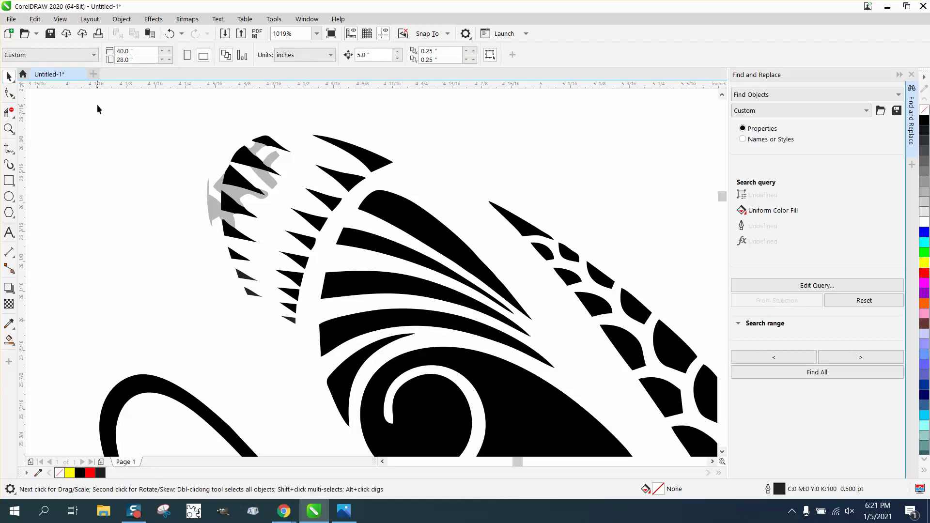
{"action": "left_click", "coordinate": [268, 155]}
{"action": "left_click", "coordinate": [254, 190]}
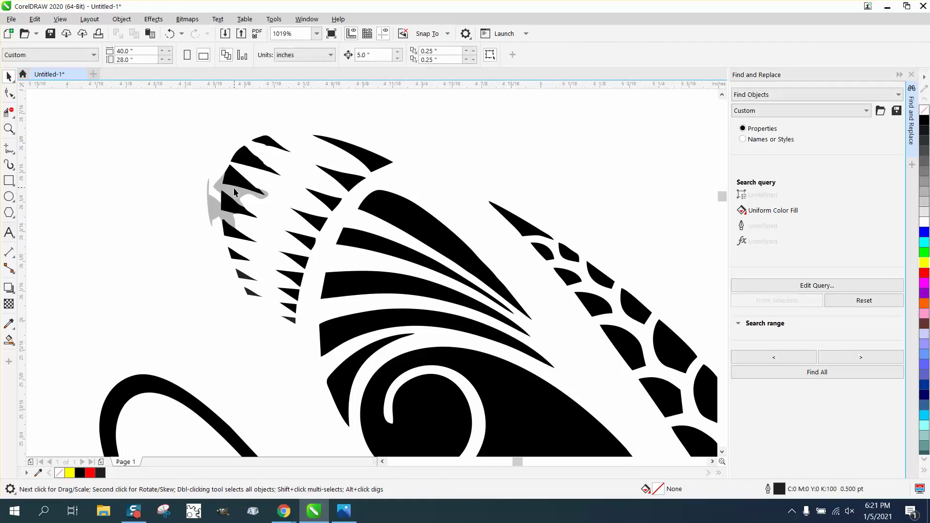
{"action": "scroll", "coordinate": [241, 164], "scroll_direction": "down", "scroll_amount": 2}
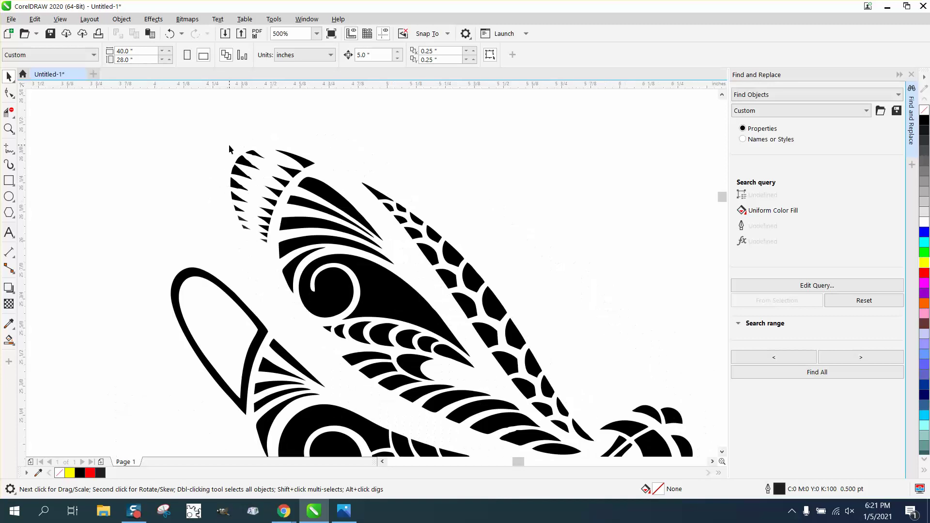
{"action": "scroll", "coordinate": [218, 127], "scroll_direction": "down", "scroll_amount": 2}
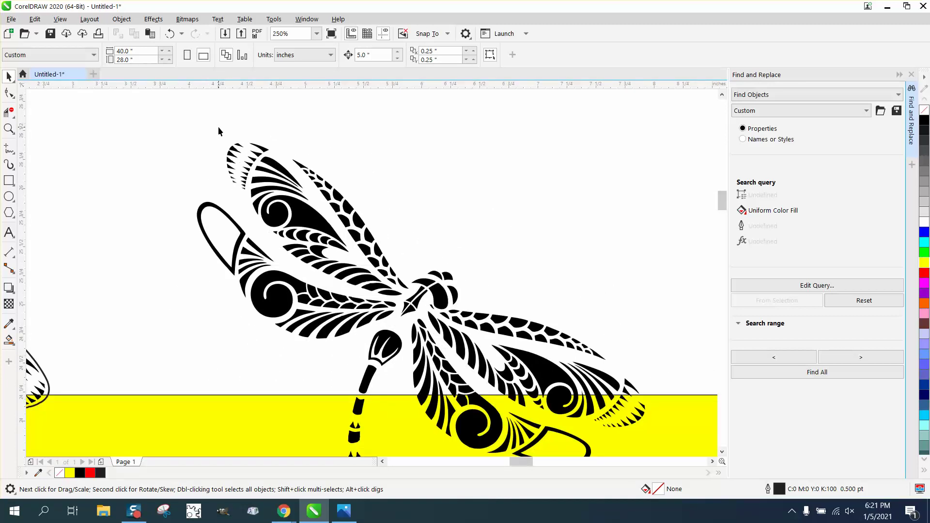
{"action": "scroll", "coordinate": [218, 126], "scroll_direction": "down", "scroll_amount": 2}
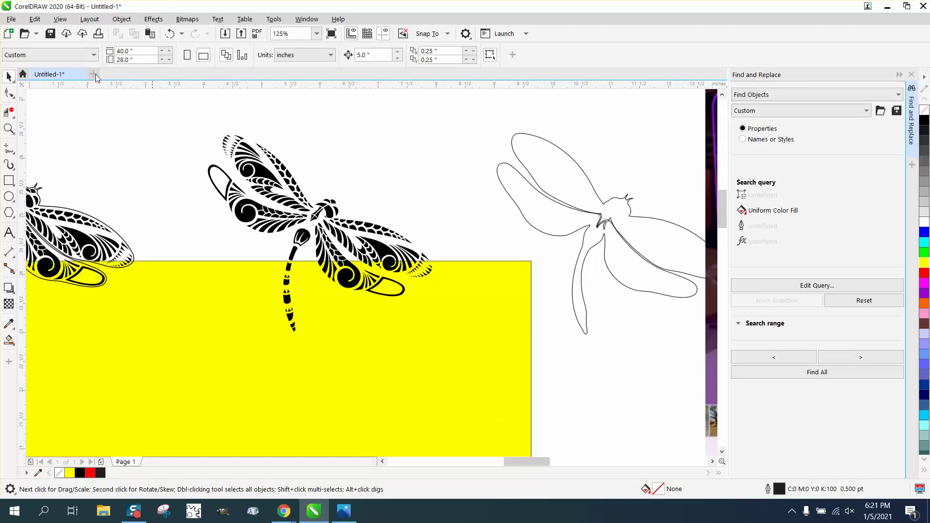
- Cancel the accidental dragonfly move and delete the yellow rectangle
{"action": "left_click", "coordinate": [517, 157]}
{"action": "key", "text": "Escape"}
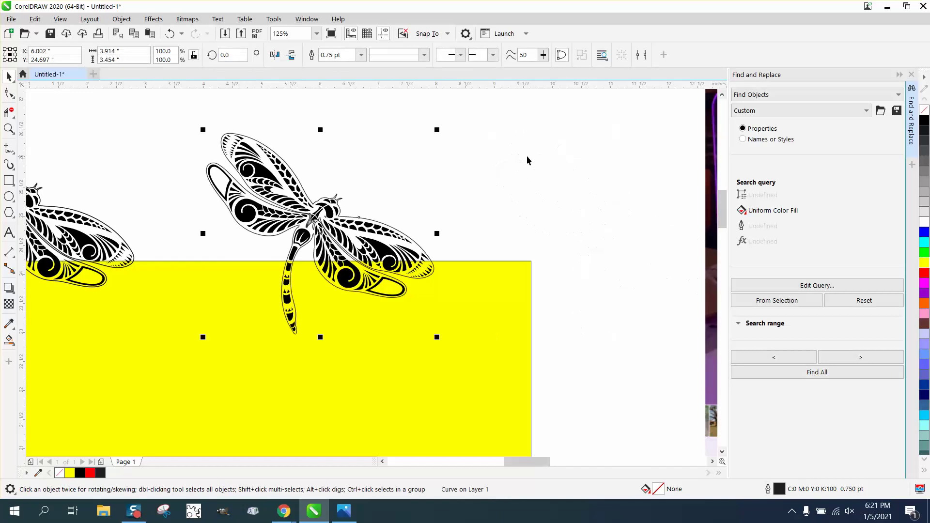
{"action": "scroll", "coordinate": [523, 155], "scroll_direction": "down", "scroll_amount": 2}
{"action": "left_click", "coordinate": [515, 231]}
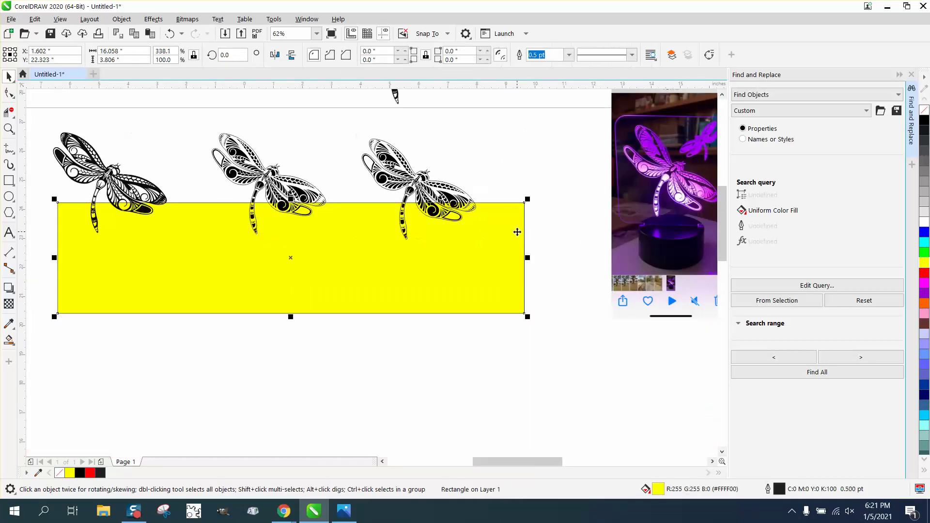
{"action": "key", "text": "Delete"}
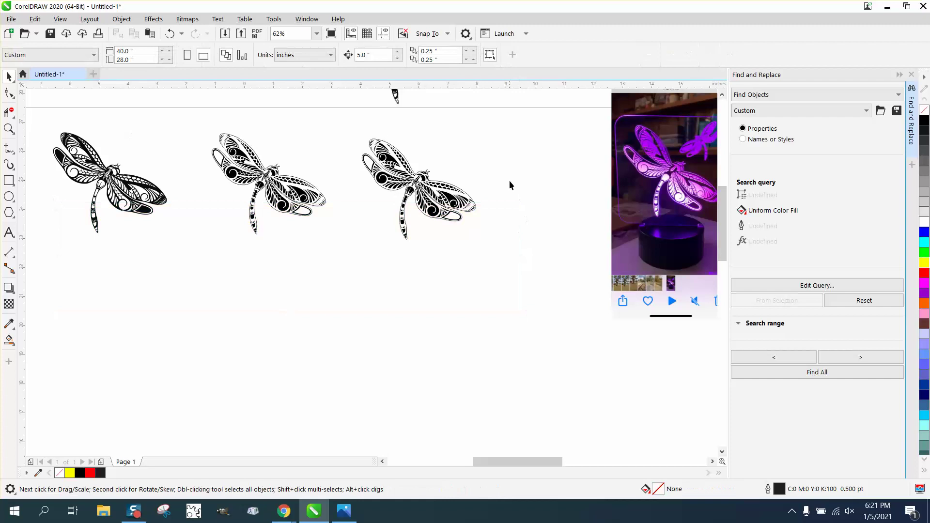
- Scale the marquee-selected third dragonfly up to about 9.568 x 8.444 inches
{"action": "left_click_drag", "start_coordinate": [336, 125], "coordinate": [397, 176]}
{"action": "left_click_drag", "start_coordinate": [538, 263], "coordinate": [538, 262]}
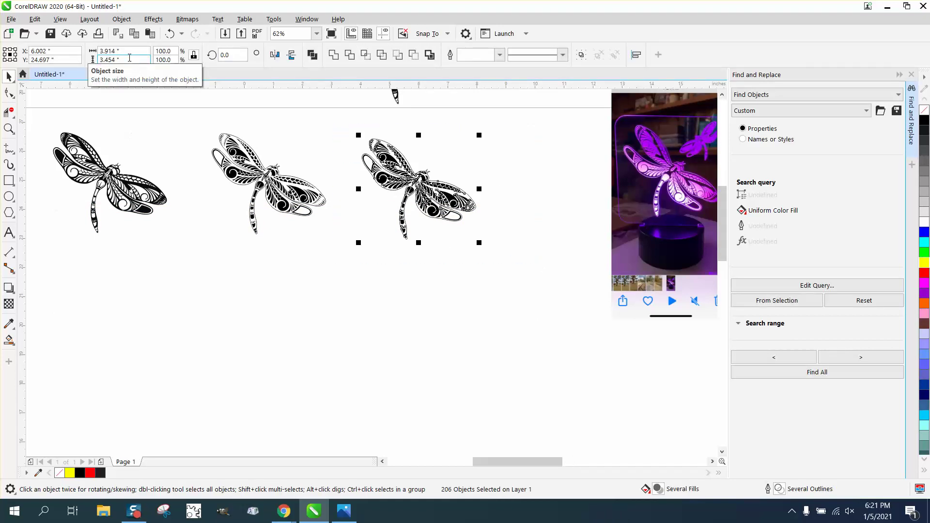
{"action": "left_click_drag", "start_coordinate": [479, 244], "coordinate": [644, 388]}
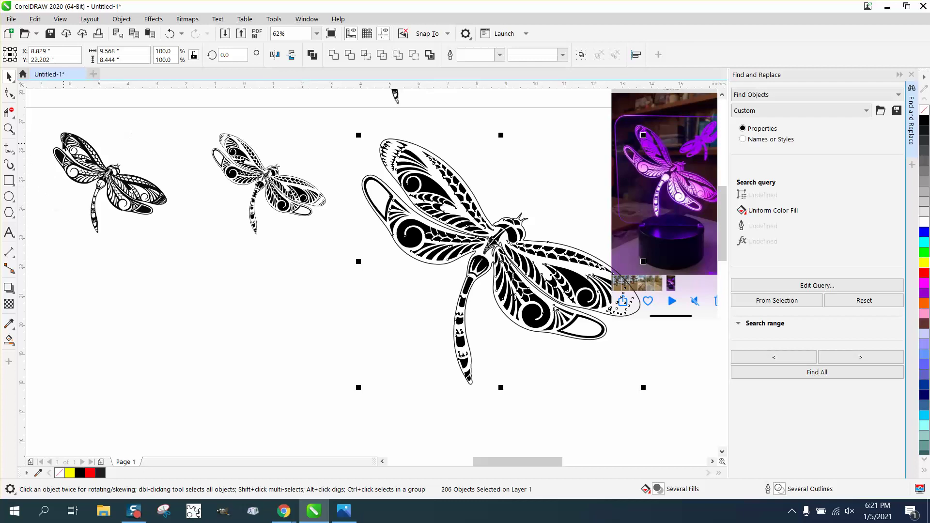
{"action": "left_click", "coordinate": [8, 128]}
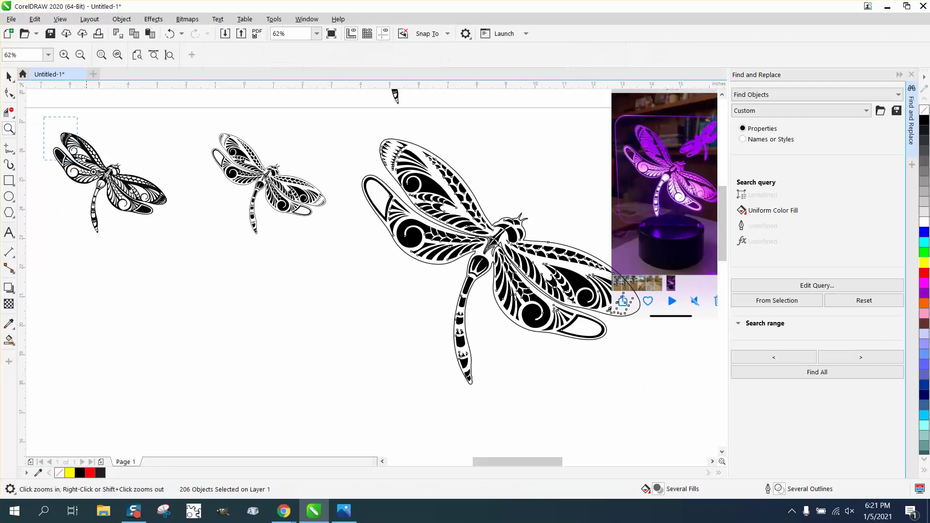
{"action": "left_click_drag", "start_coordinate": [93, 172], "coordinate": [357, 265]}
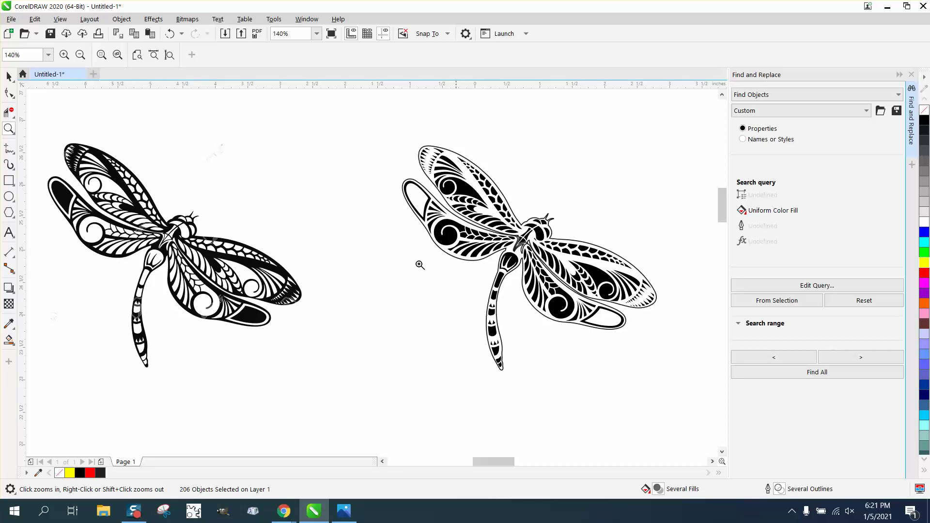
{"action": "scroll", "coordinate": [360, 240], "scroll_direction": "down", "scroll_amount": 2}
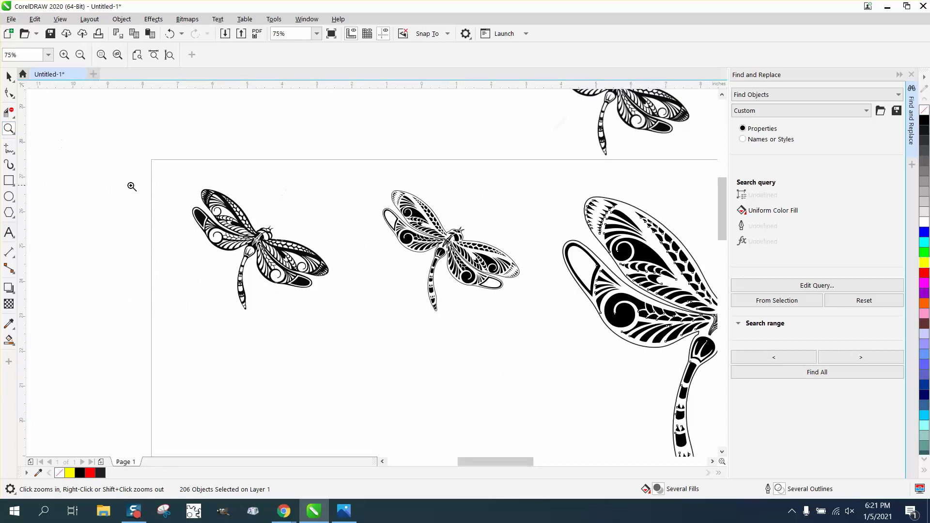
- Draw a 10.083 x 4.431 inch yellow rectangle around the two left dragonflies
{"action": "left_click", "coordinate": [9, 180]}
{"action": "left_click_drag", "start_coordinate": [178, 180], "coordinate": [529, 334]}
{"action": "left_click", "coordinate": [924, 262]}
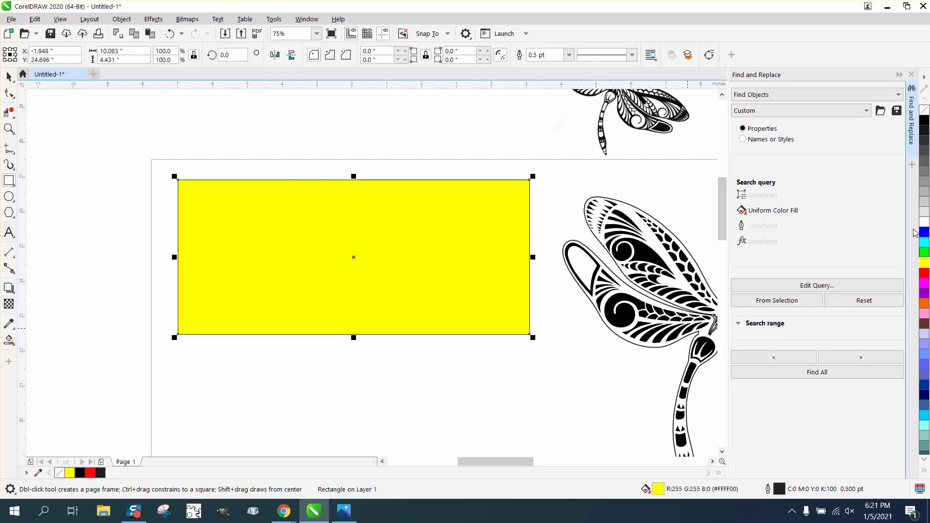
- Close the Find and Replace panel and send the rectangle behind the dragonflies
{"action": "left_click", "coordinate": [911, 74]}
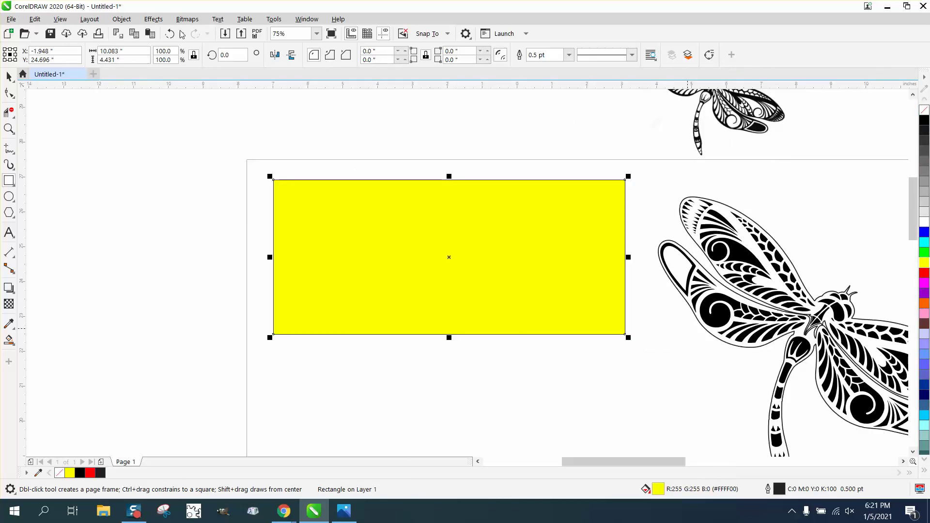
{"action": "left_click", "coordinate": [122, 19]}
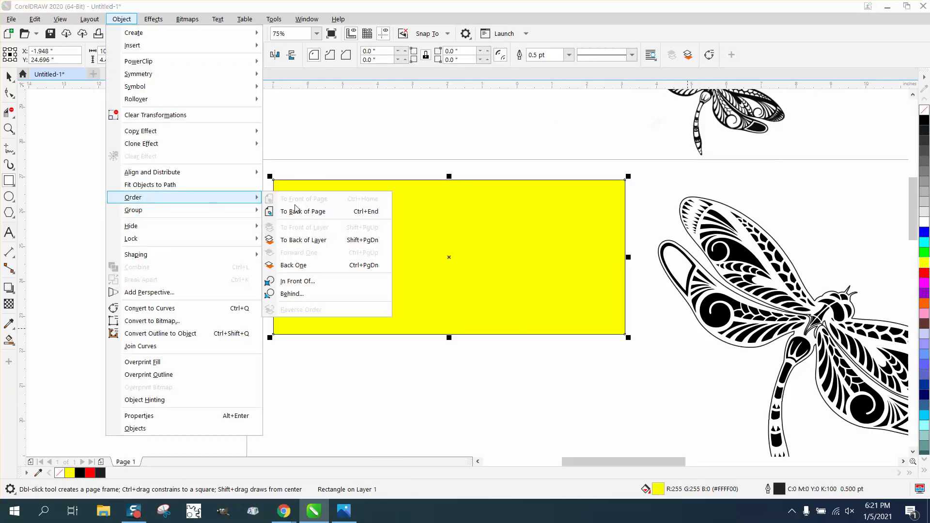
{"action": "left_click", "coordinate": [296, 211]}
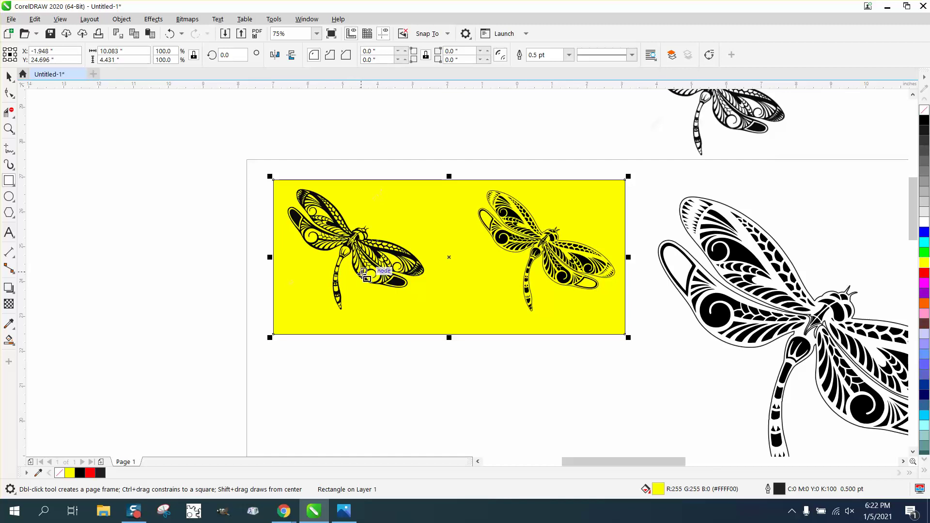
{"action": "left_click", "coordinate": [9, 128]}
{"action": "left_click_drag", "start_coordinate": [324, 221], "coordinate": [618, 319]}
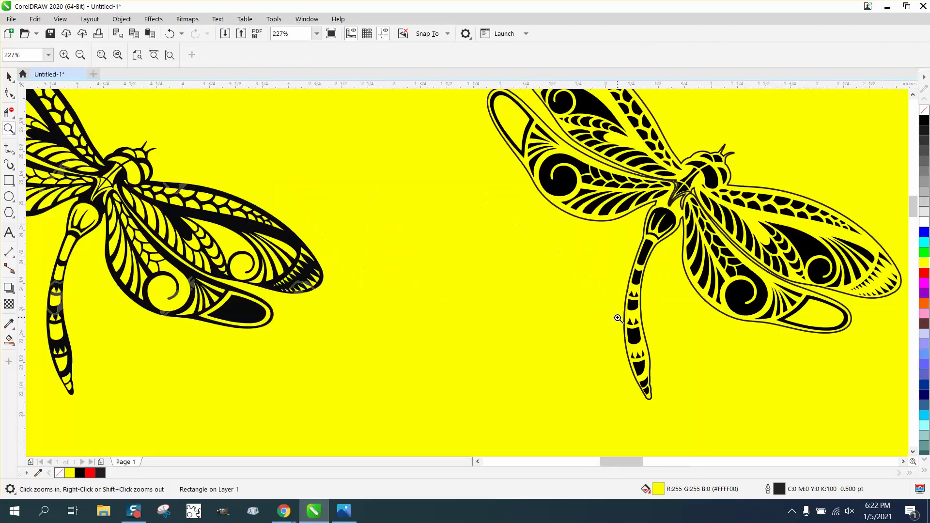
{"action": "right_click", "coordinate": [191, 294]}
{"action": "right_click", "coordinate": [245, 290]}
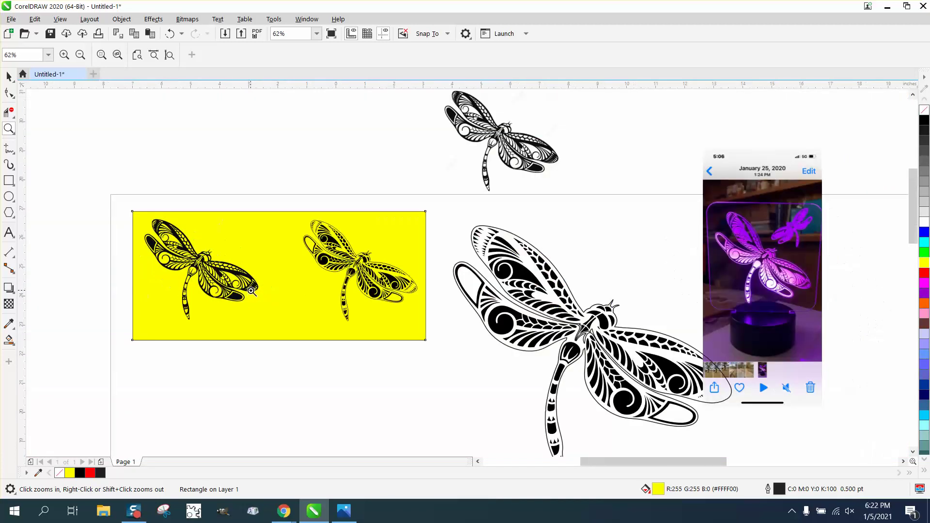